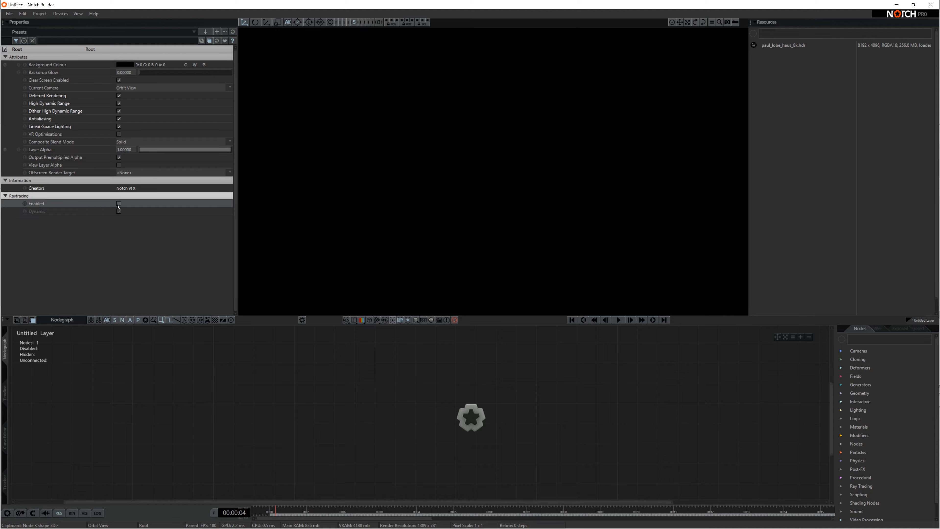
Tick Raytracing > Enabled in the Root properties so the whole layer raytraces.
click(119, 204)
Add a Sky Light linked to the root, with Raytrace ticked and Raytraced Samples raised.
click(892, 343)
text(sky)
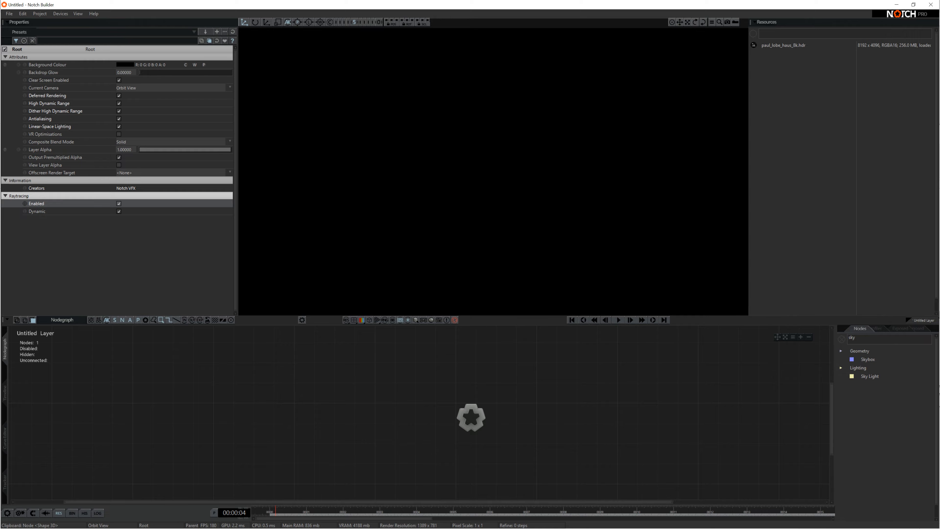
drag(881, 375, 326, 386)
key(r)
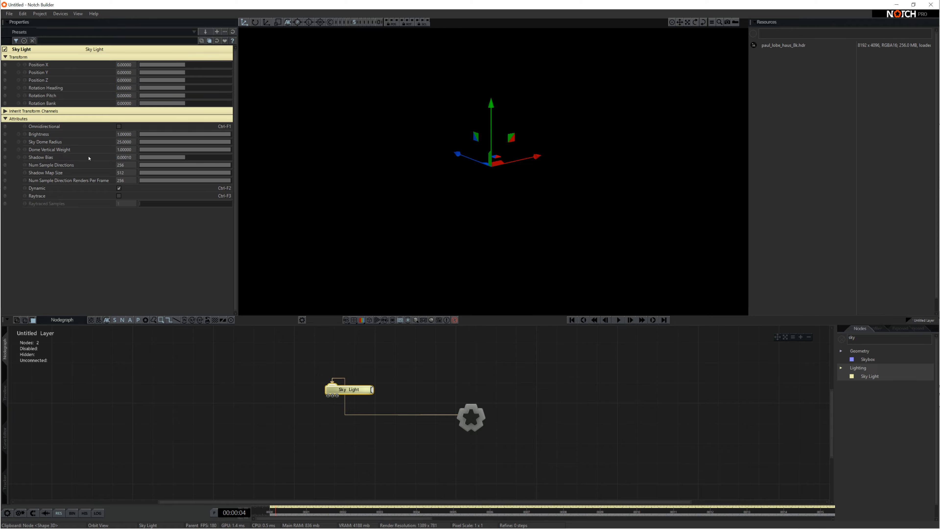
click(119, 196)
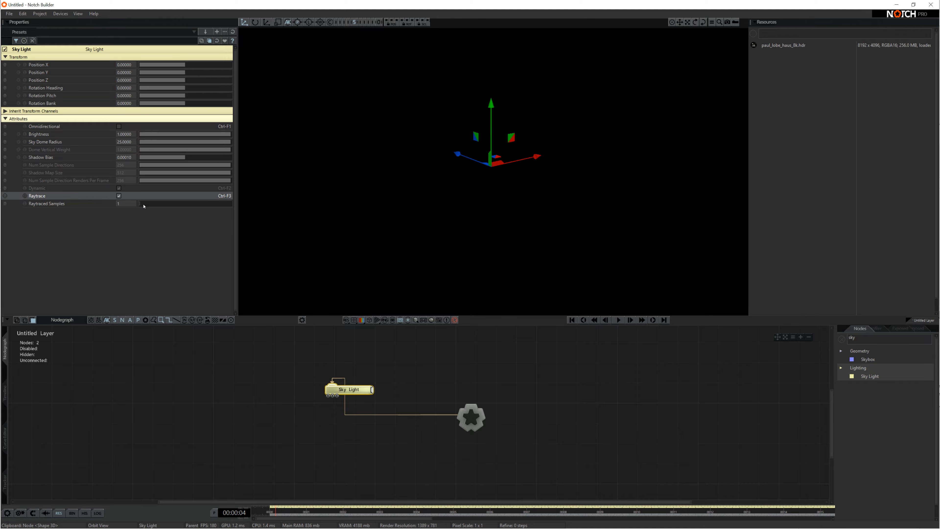
mouse_move(144, 206)
mouse_down()
mouse_move(156, 207)
mouse_move(147, 205)
mouse_up()
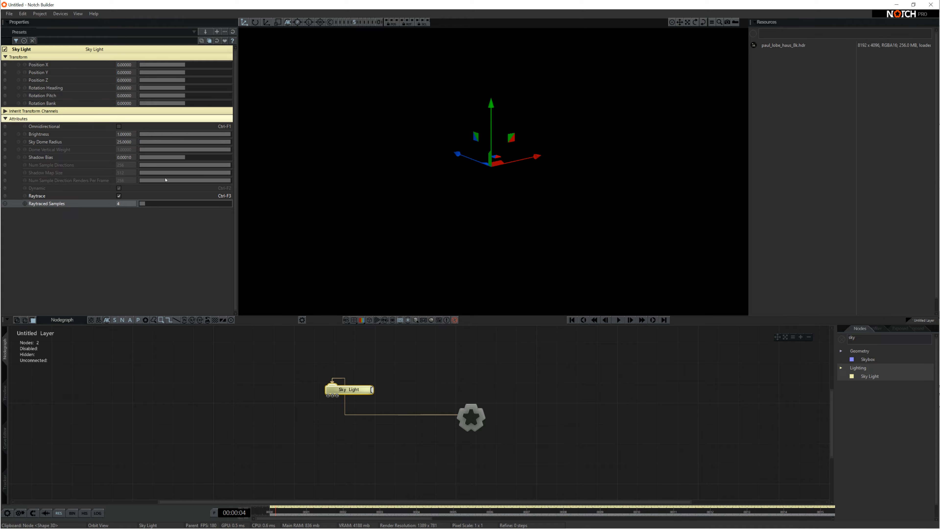
click(656, 369)
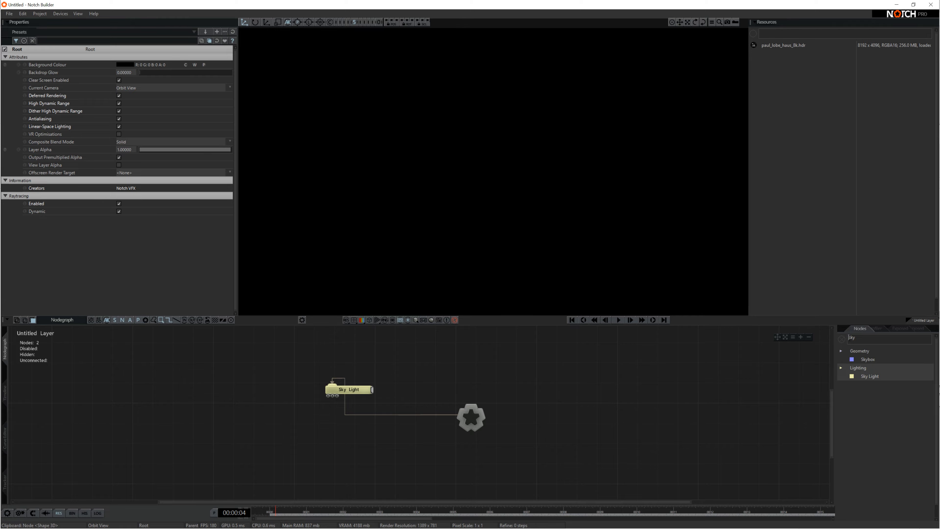
Add a Shape 3D sphere to the nodegraph from a 'shape' node search.
drag(849, 338, 853, 338)
text(shape)
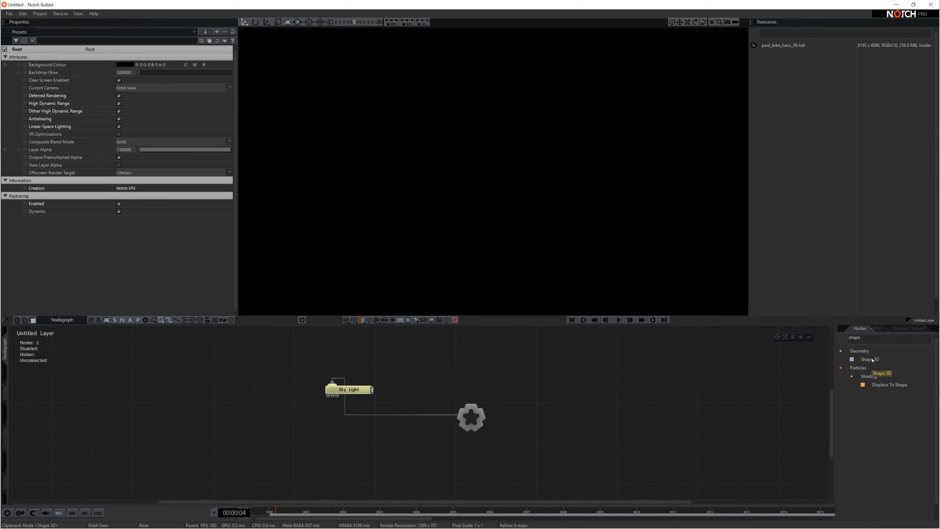
drag(870, 359, 541, 374)
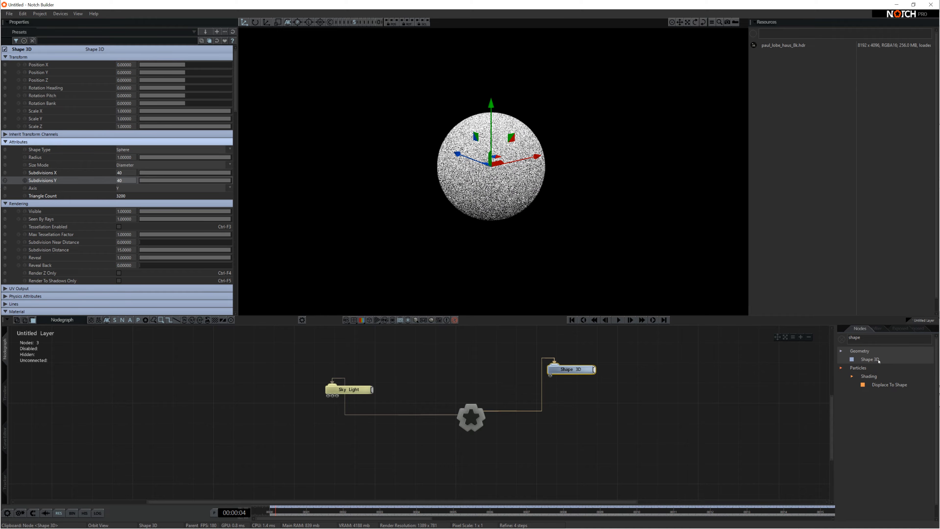
Add a second Shape 3D wired to the root as a box at Position X 1.77670.
drag(878, 361, 617, 419)
key(r)
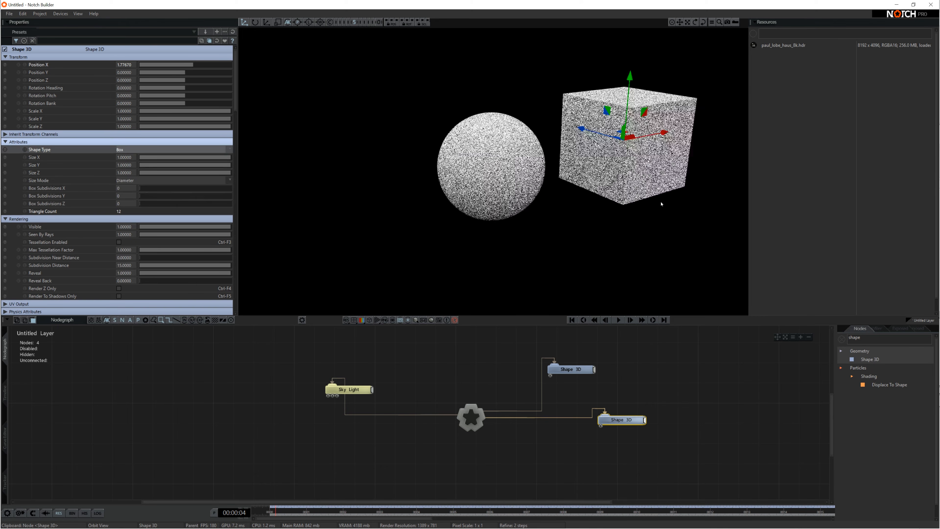
right_drag(661, 203, 590, 200)
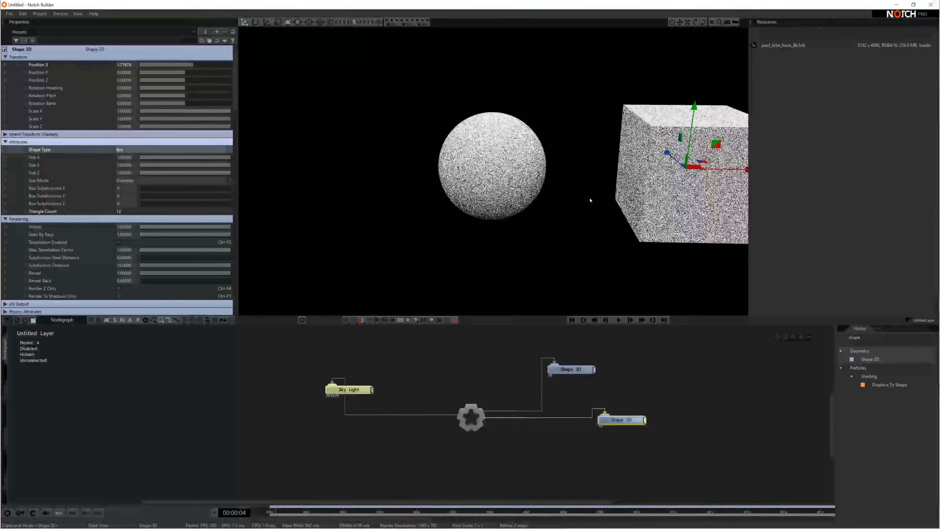
scroll(640, 212, up, 3)
scroll(644, 218, down, 4)
middle_drag(646, 220, 615, 237)
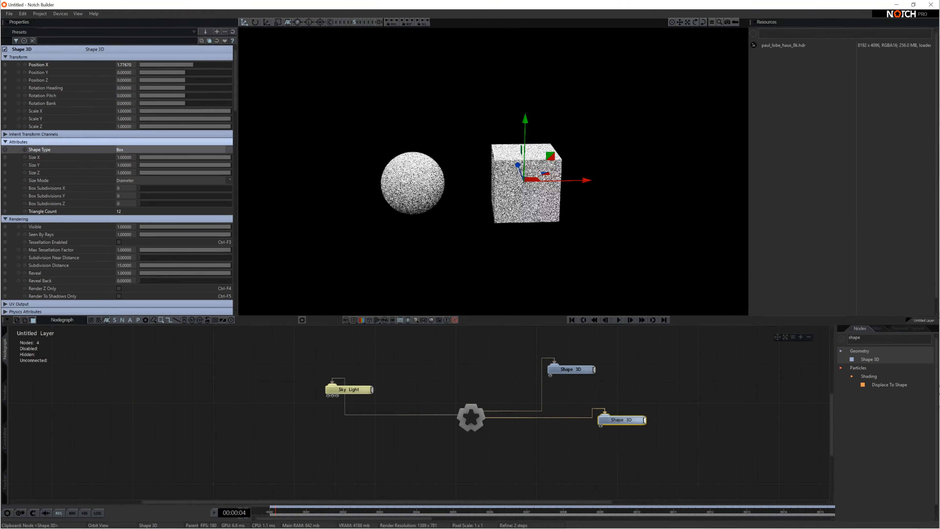
scroll(499, 190, up, 1)
right_drag(500, 191, 532, 249)
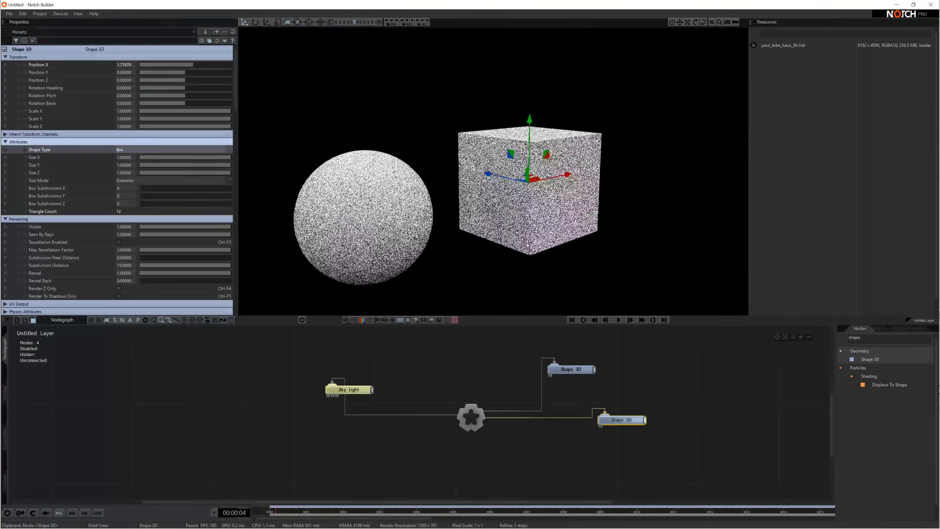
scroll(532, 249, down, 5)
scroll(532, 248, up, 4)
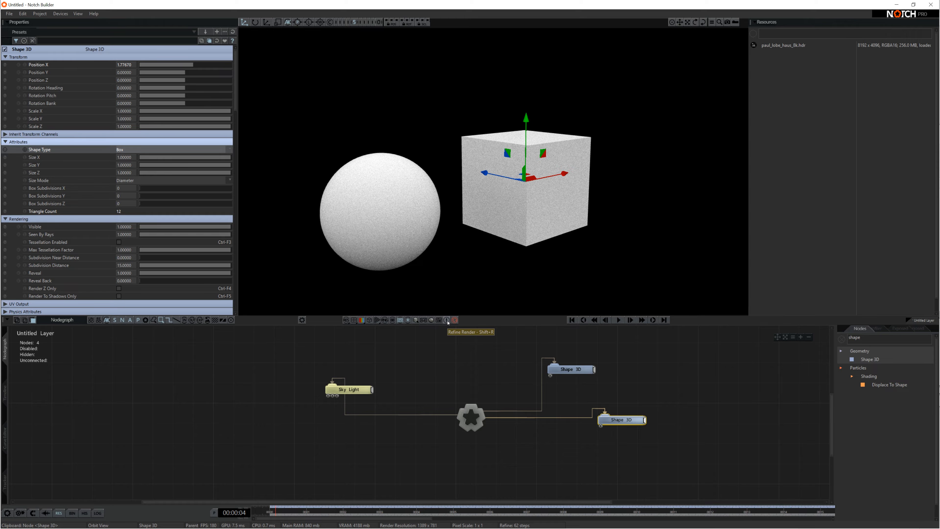
Enable Refine Render, orbit around the sphere and cube, and move the box node nearer the root.
click(447, 320)
drag(593, 230, 420, 224)
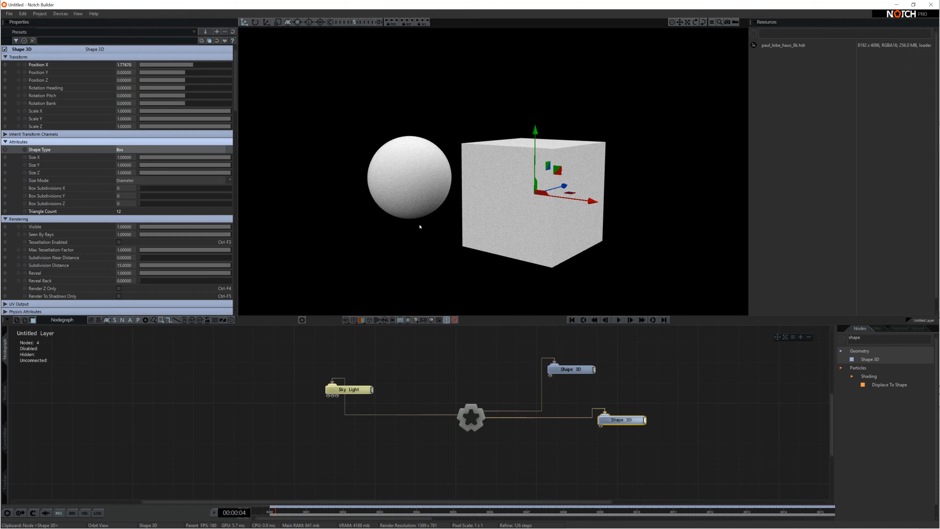
drag(420, 227, 563, 268)
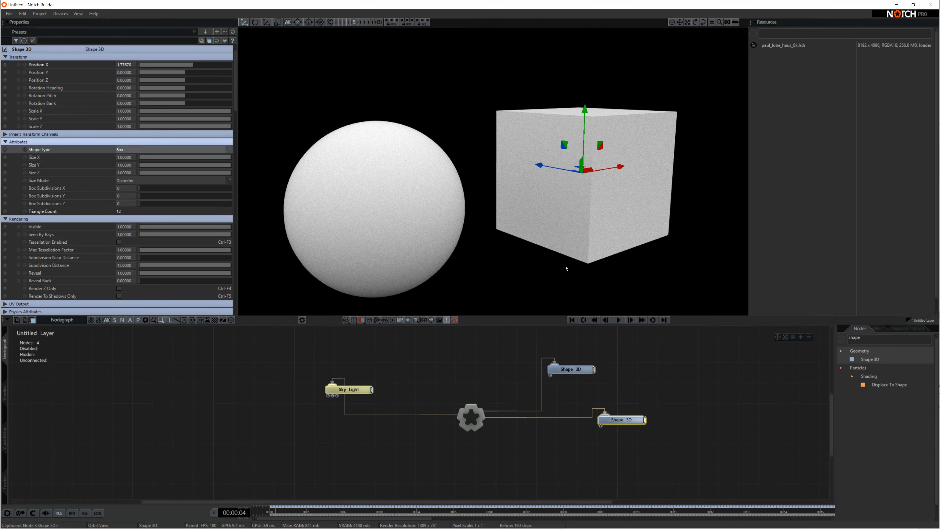
drag(585, 263, 539, 209)
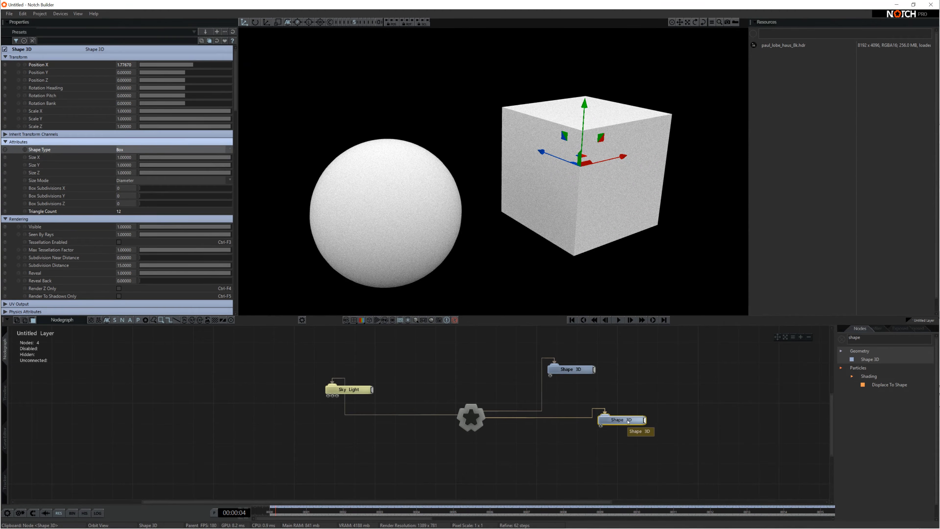
drag(628, 423, 597, 413)
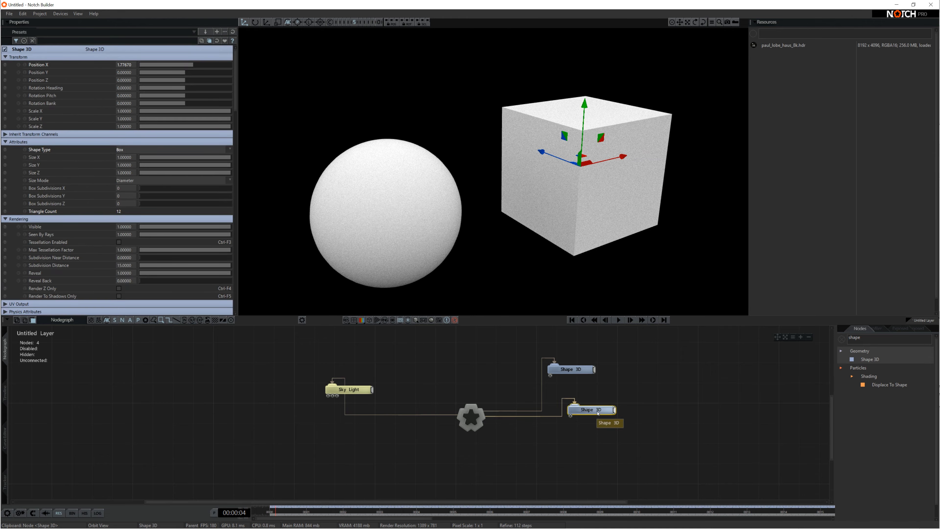
Paste a Shape 3D copy as a 20×20 floor plane at Position Y -0.63, then bring the HDR image into the nodegraph.
key(ctrl+v)
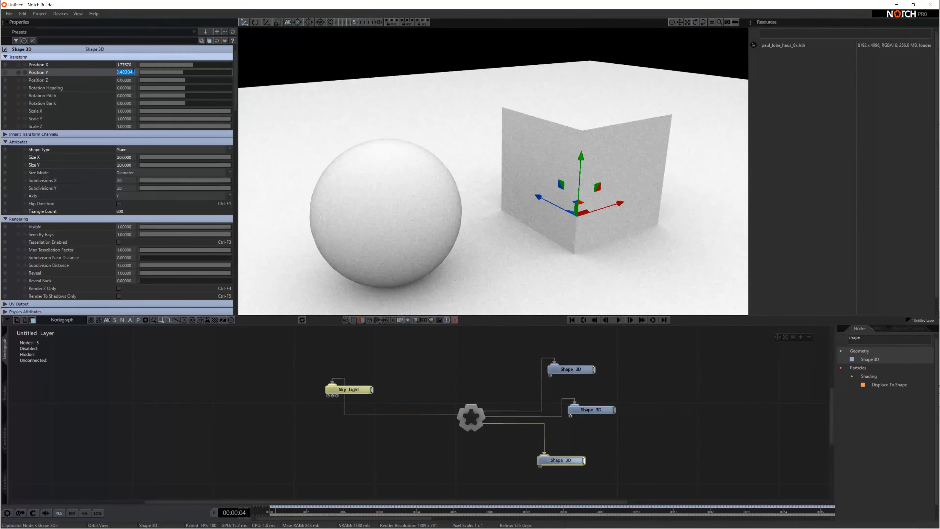
drag(416, 197, 575, 294)
scroll(460, 263, up, 4)
scroll(518, 309, up, 2)
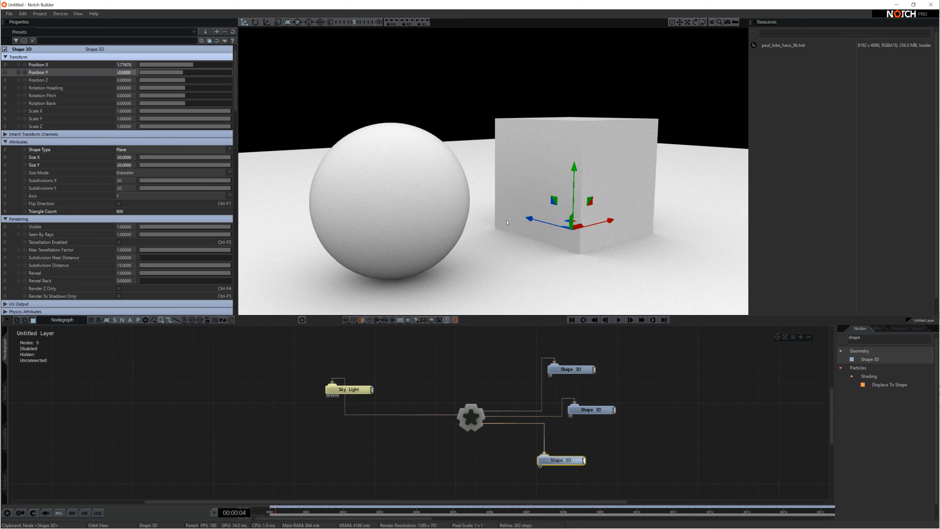
drag(507, 223, 486, 239)
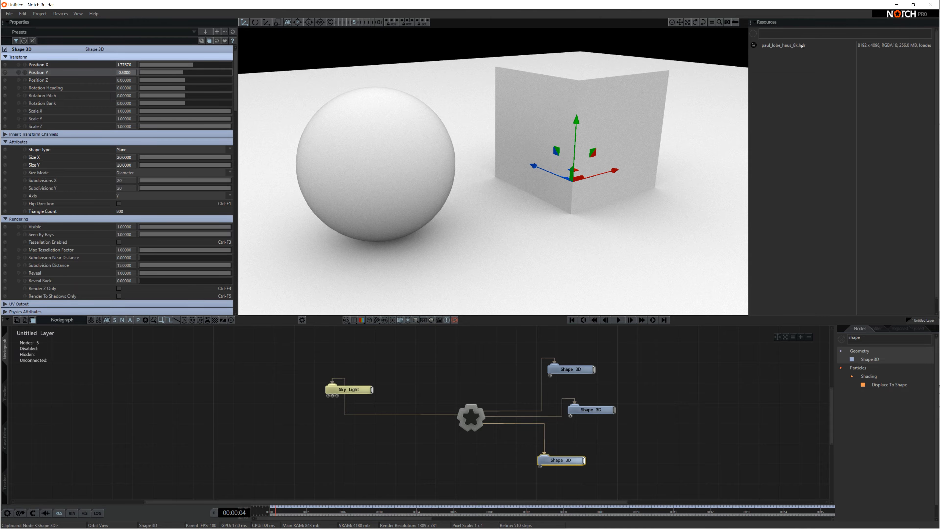
drag(802, 45, 246, 441)
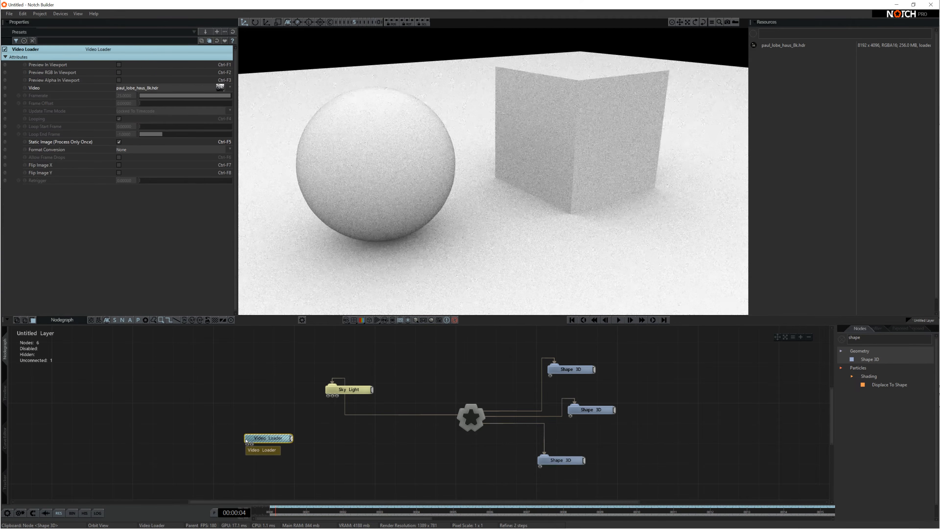
Add an Environment Map linked to the root and fed by the HDR image's Video Loader.
double_click(867, 337)
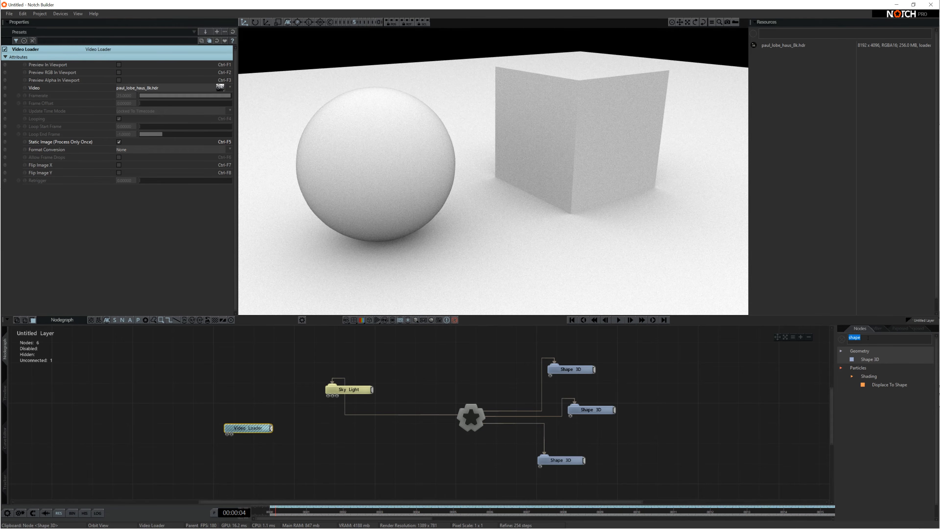
text(envi)
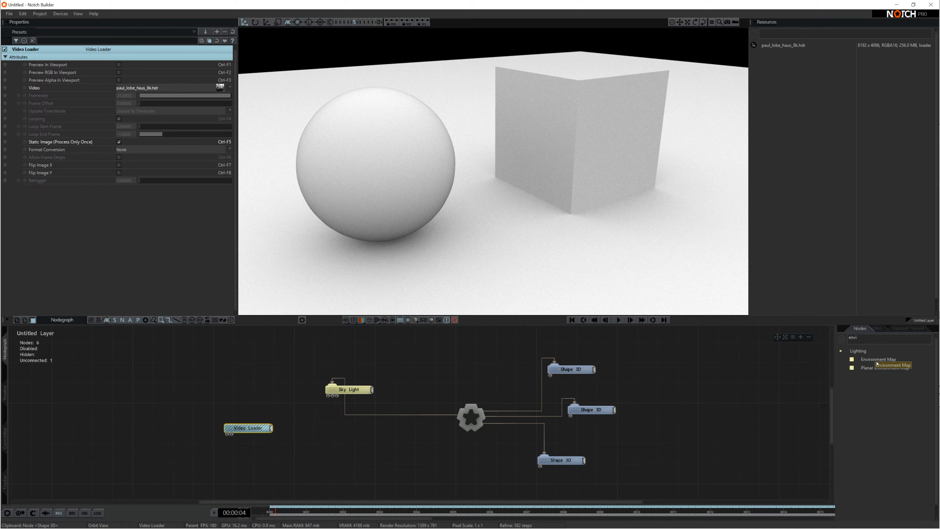
drag(879, 359, 335, 443)
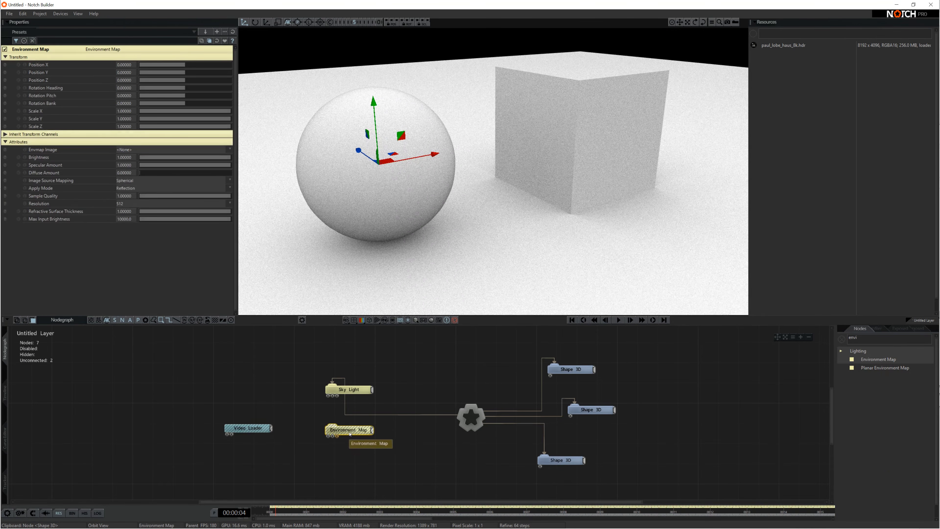
key(r)
drag(273, 429, 333, 396)
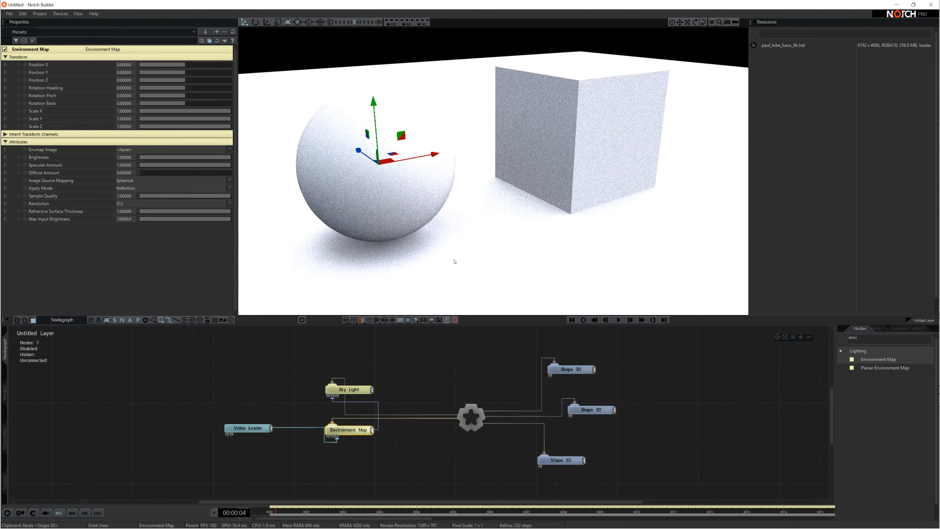
mouse_move(456, 262)
right_down()
mouse_move(554, 208)
mouse_move(493, 271)
right_up()
scroll(554, 209, down, 4)
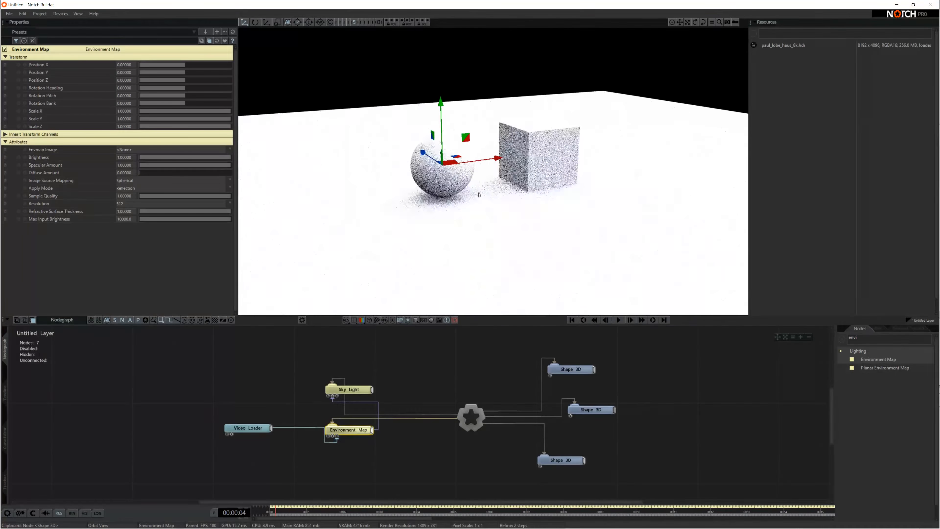
scroll(493, 271, up, 4)
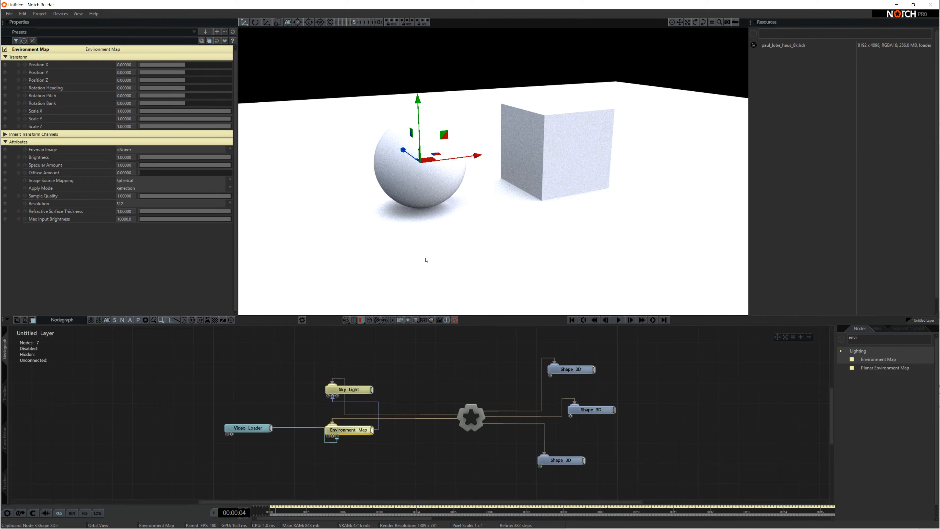
right_drag(416, 250, 464, 285)
scroll(515, 274, up, 2)
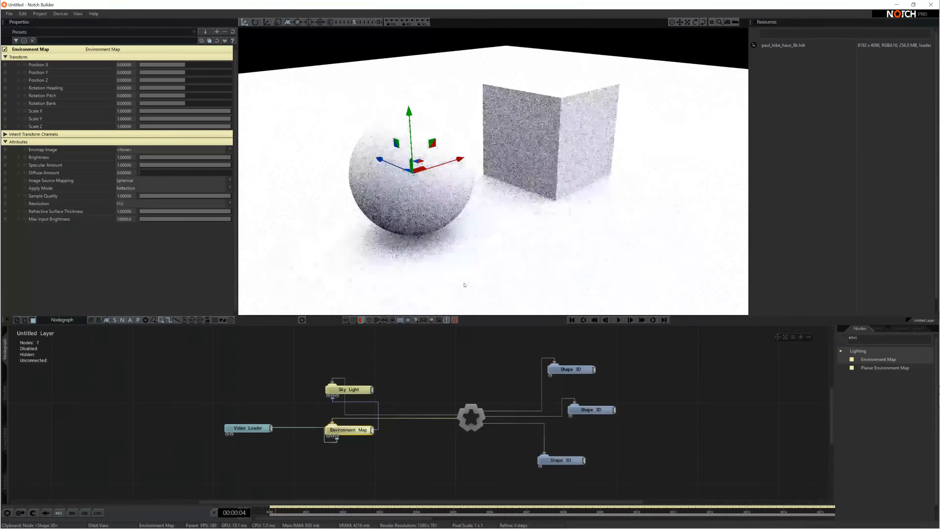
scroll(464, 285, down, 2)
Set the three Shape 3D nodes' shared material colour to light grey (brightness 190).
drag(645, 470, 561, 339)
scroll(203, 154, down, 10)
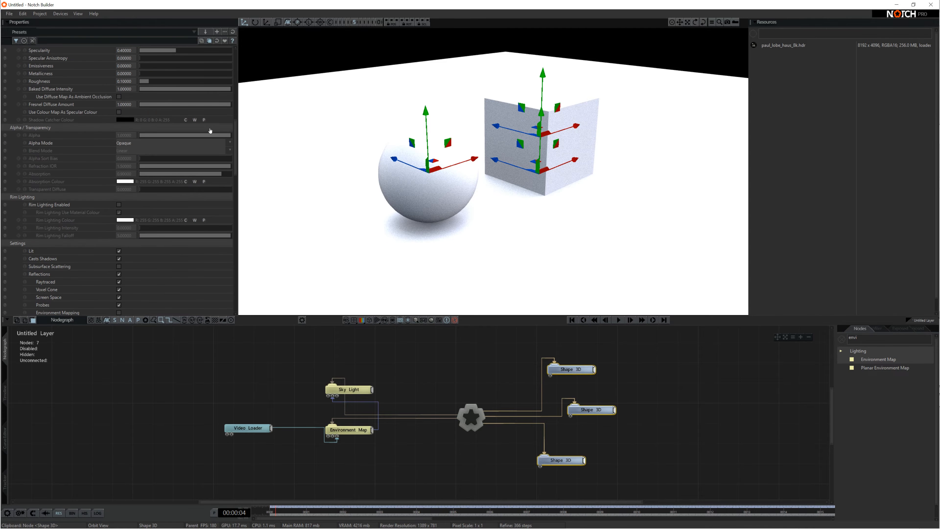
drag(235, 138, 236, 107)
click(125, 167)
drag(91, 176, 91, 207)
scroll(463, 222, down, 3)
right_drag(463, 223, 481, 226)
drag(91, 207, 90, 195)
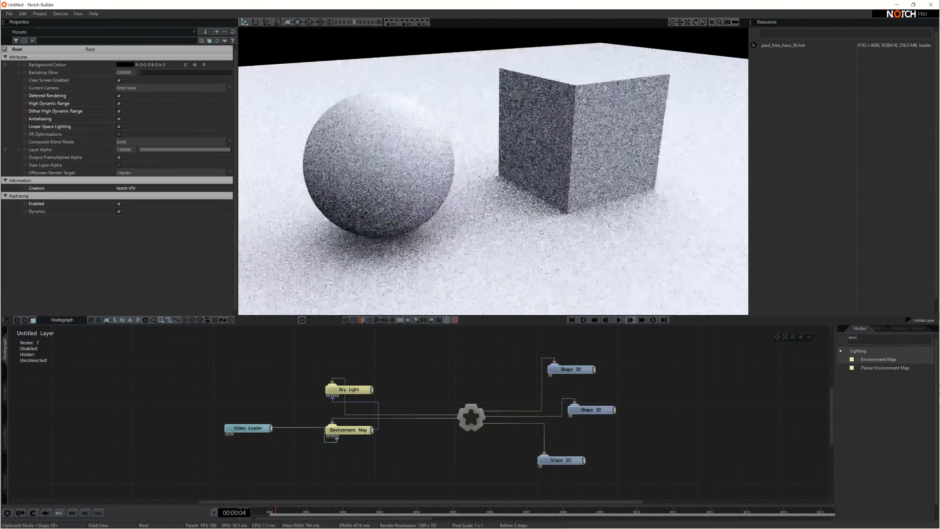
scroll(541, 233, down, 4)
right_drag(541, 232, 531, 200)
scroll(496, 204, up, 2)
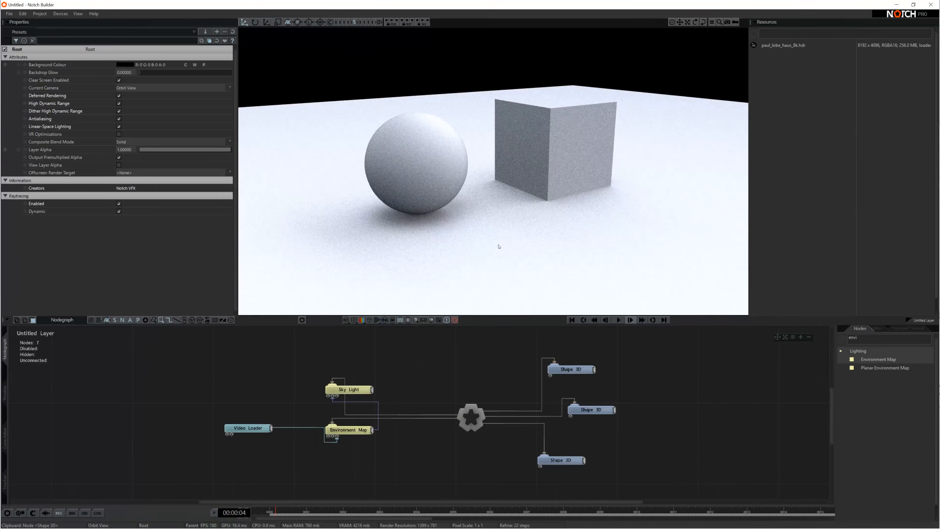
Add an RT Mirror Reflection node below the Environment Map from an 'rt mirr' search.
double_click(859, 338)
text(rt)
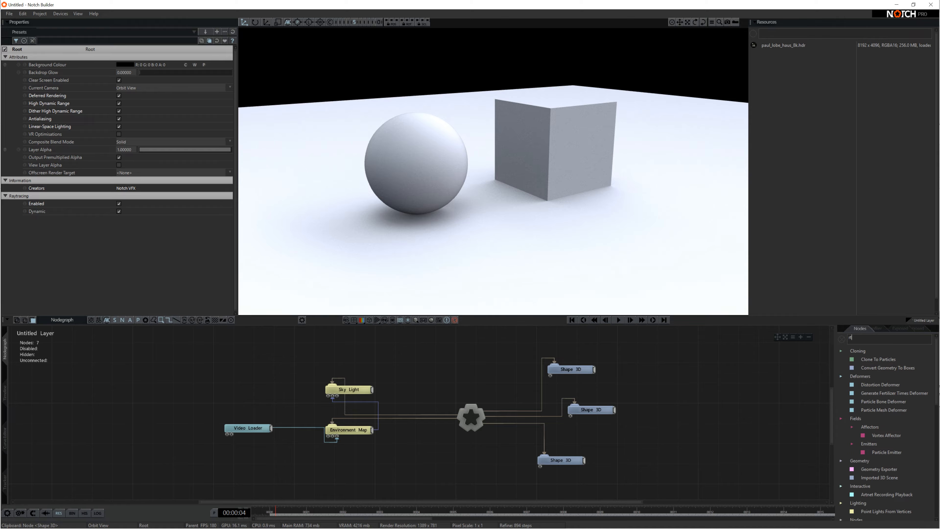
text( mirr)
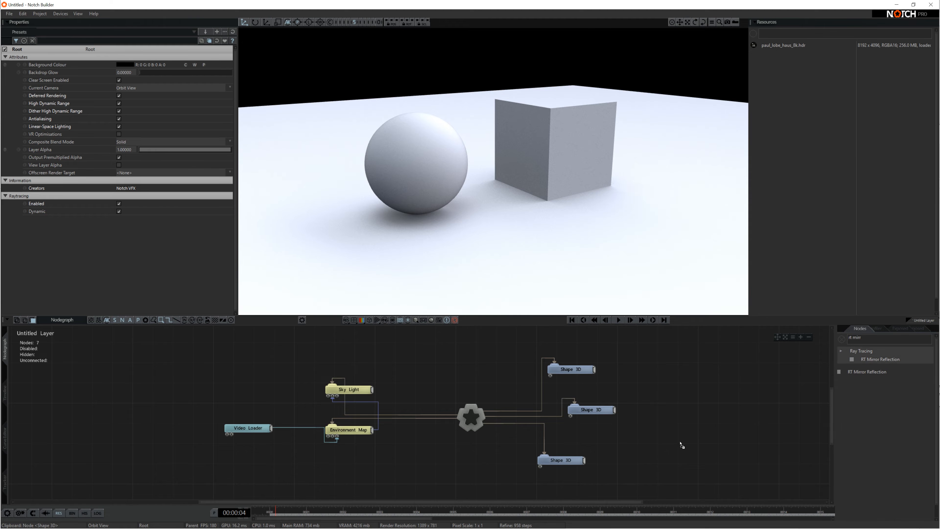
drag(344, 469, 344, 470)
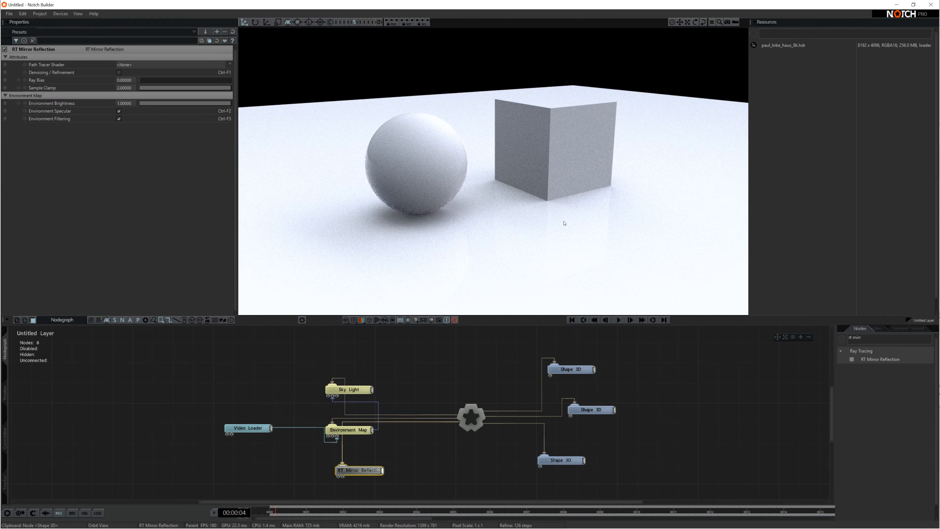
drag(562, 218, 575, 257)
drag(561, 250, 640, 203)
drag(530, 228, 533, 211)
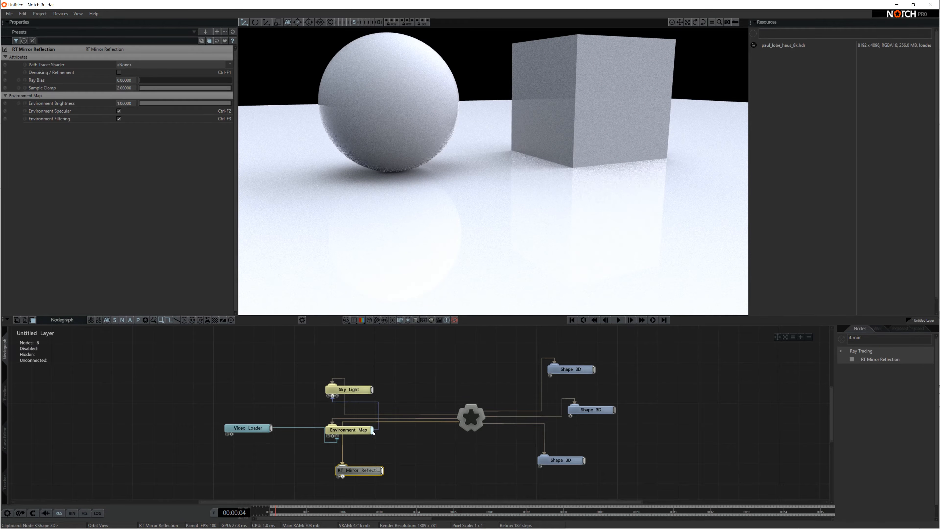
Wire the Environment Map into RT Mirror Reflection and orbit to check the floor reflections.
drag(371, 431, 341, 478)
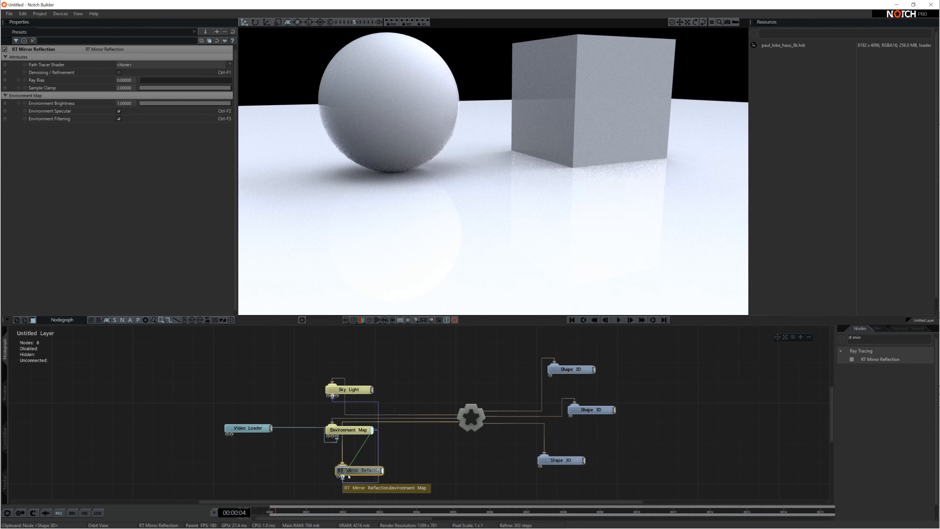
drag(509, 202, 523, 226)
scroll(522, 226, down, 5)
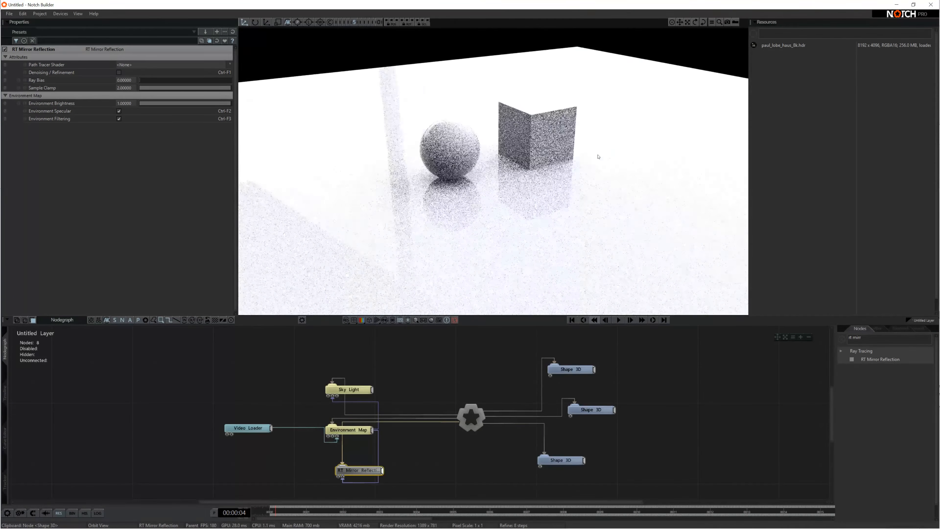
drag(598, 158, 518, 128)
scroll(621, 129, up, 5)
mouse_move(621, 129)
mouse_down()
mouse_move(679, 246)
mouse_move(594, 271)
mouse_move(544, 233)
mouse_move(434, 113)
mouse_move(553, 288)
mouse_up()
scroll(540, 230, down, 4)
Add a Skybox linked to the root, with the Environment Map feeding its Skybox Image input.
text(sky)
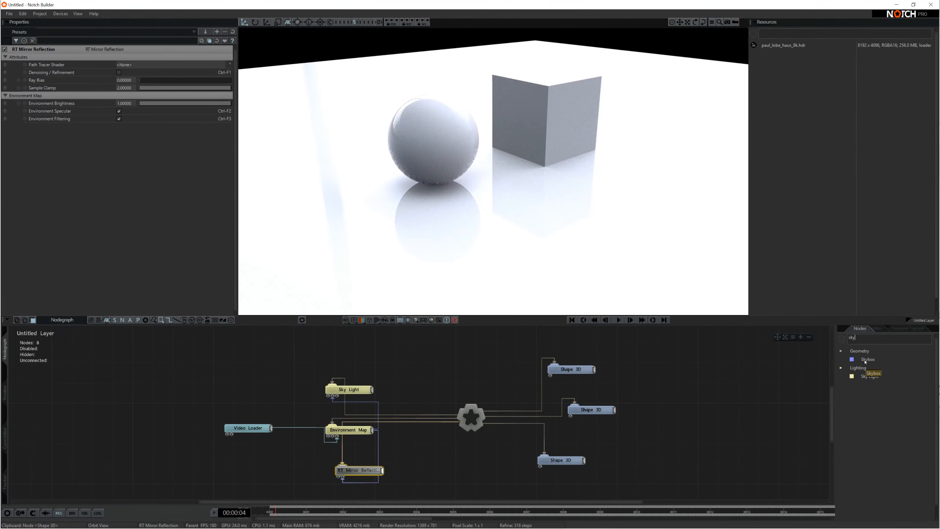
drag(801, 365, 358, 352)
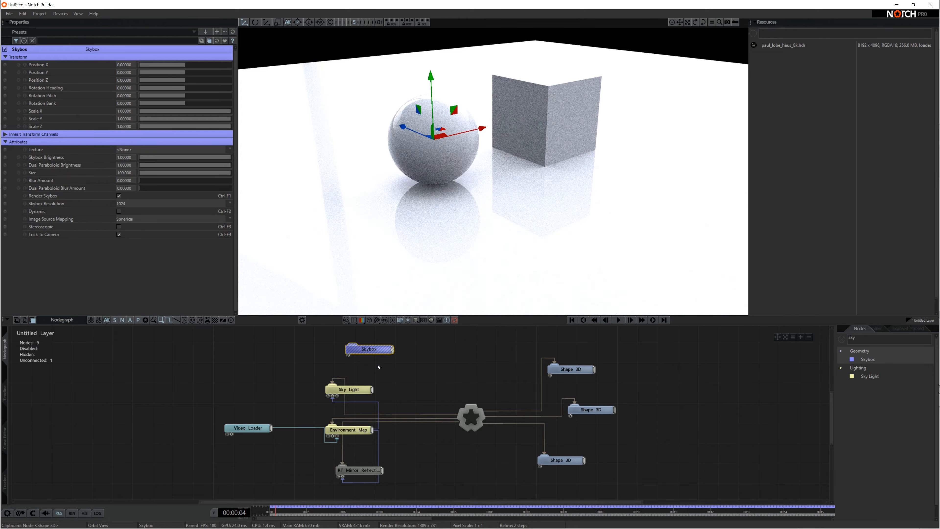
key(r)
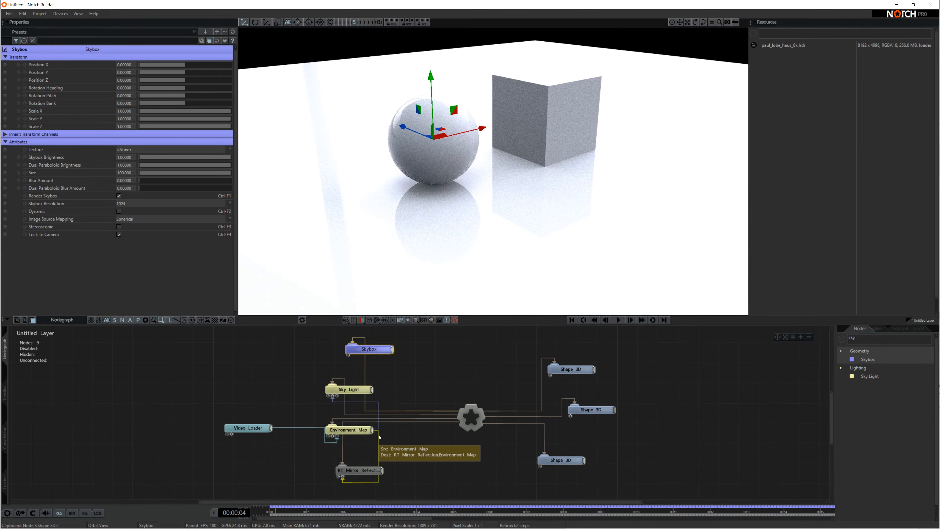
drag(372, 430, 348, 355)
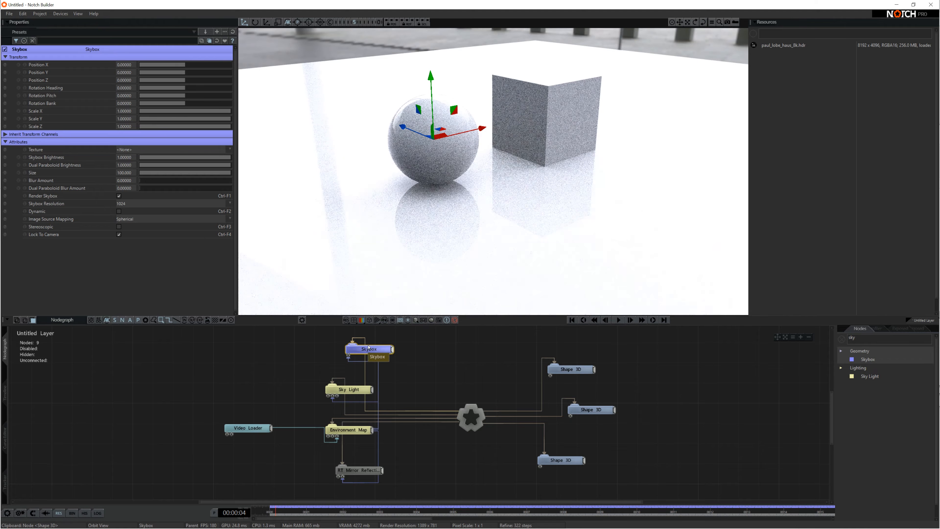
drag(532, 187, 437, 282)
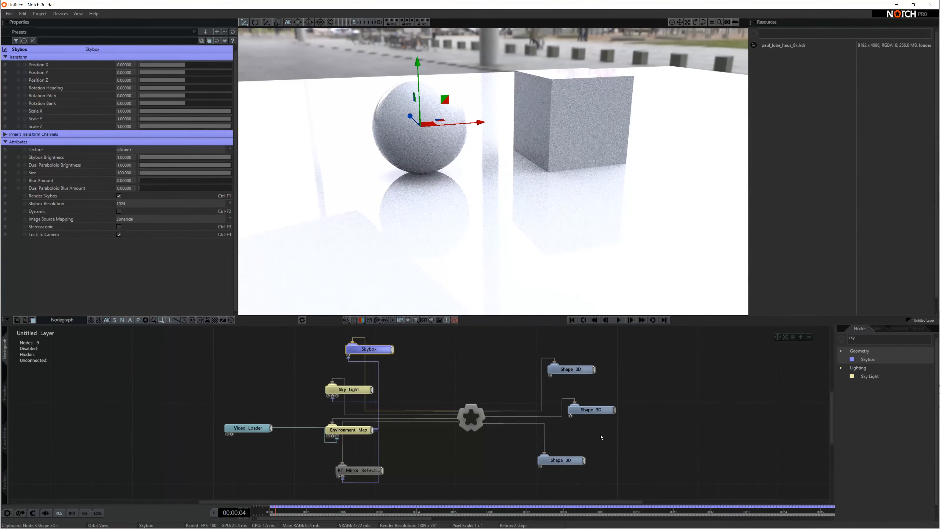
click(571, 369)
Choose red in the sphere's Material Colour picker, leaving the cube grey.
drag(236, 63, 235, 115)
click(125, 115)
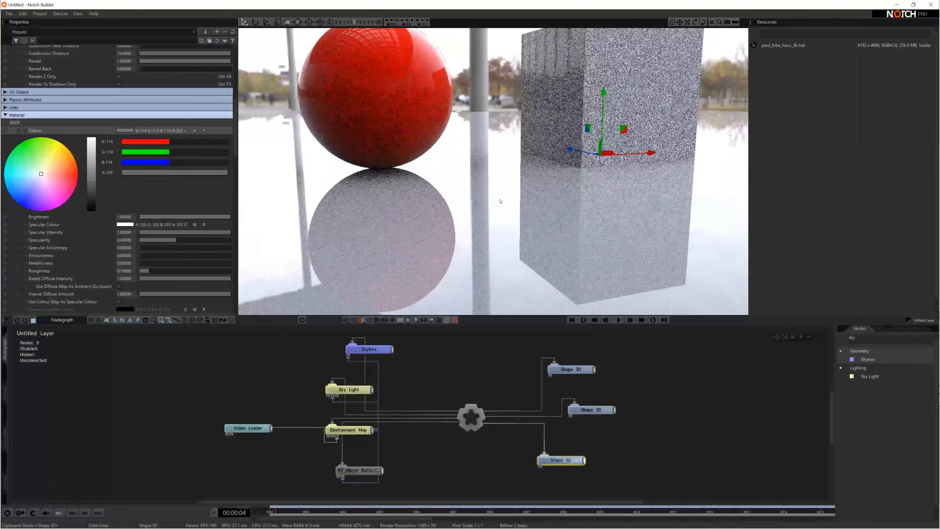
middle_drag(500, 202, 490, 262)
scroll(489, 262, down, 2)
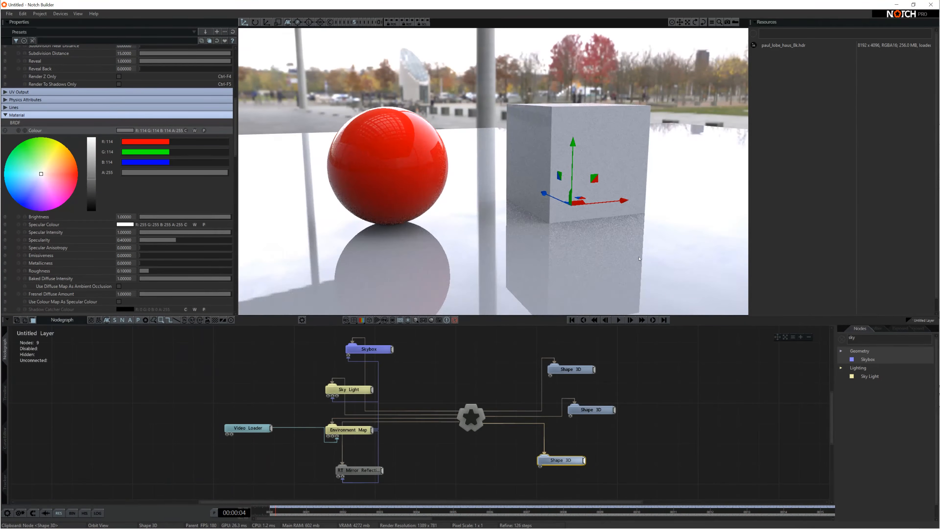
click(358, 469)
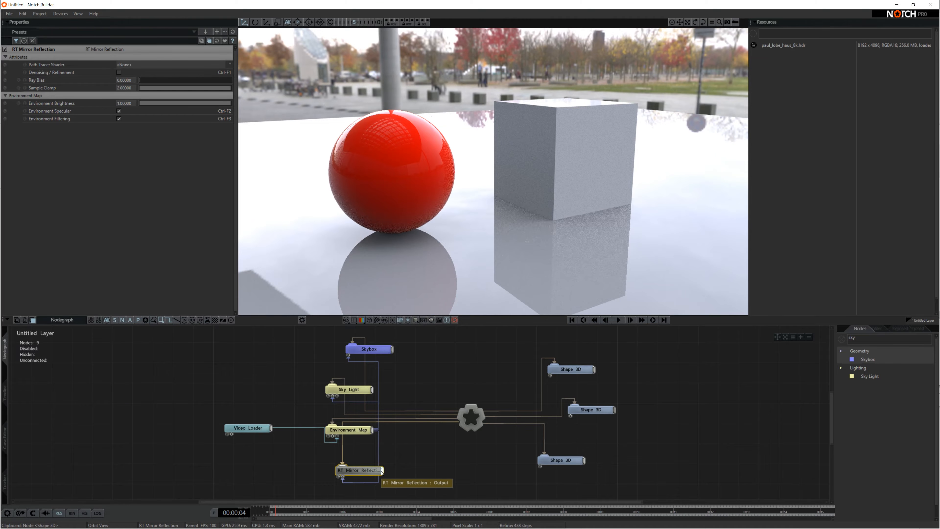
Tick Denoising / Refinement on RT Mirror Reflection and orbit to inspect the mirrored sphere and cube.
click(119, 73)
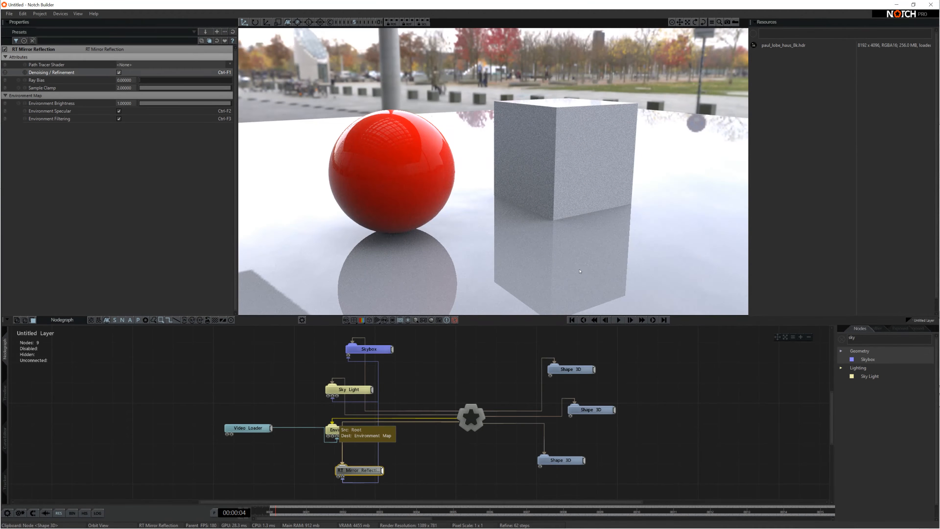
drag(533, 217, 562, 211)
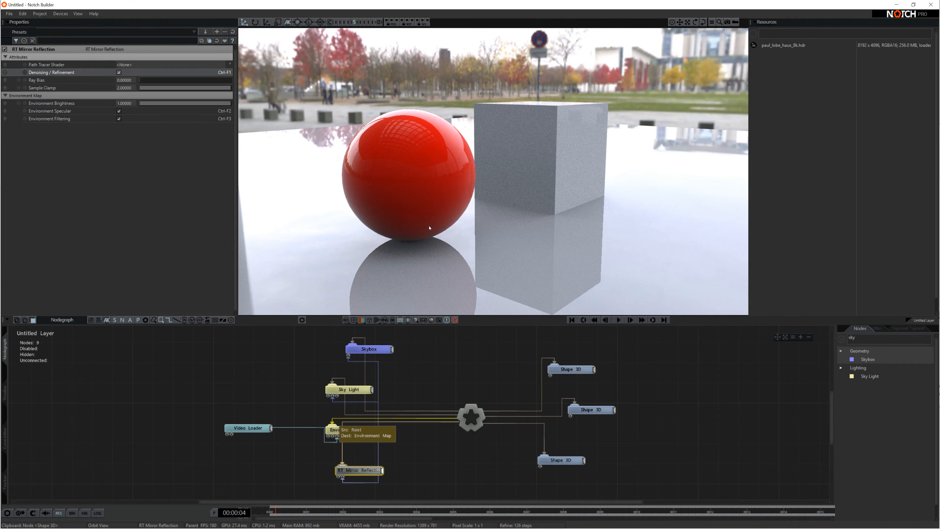
drag(398, 220, 616, 203)
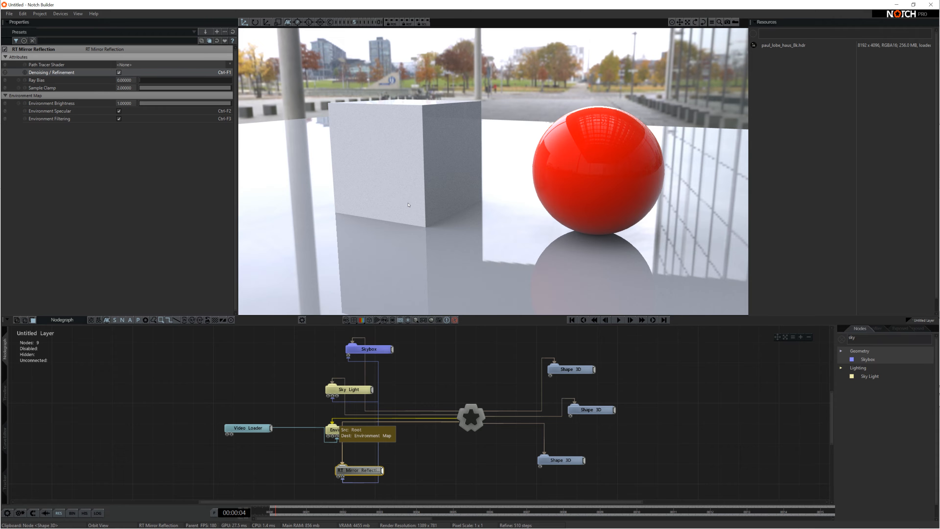
drag(403, 208, 552, 170)
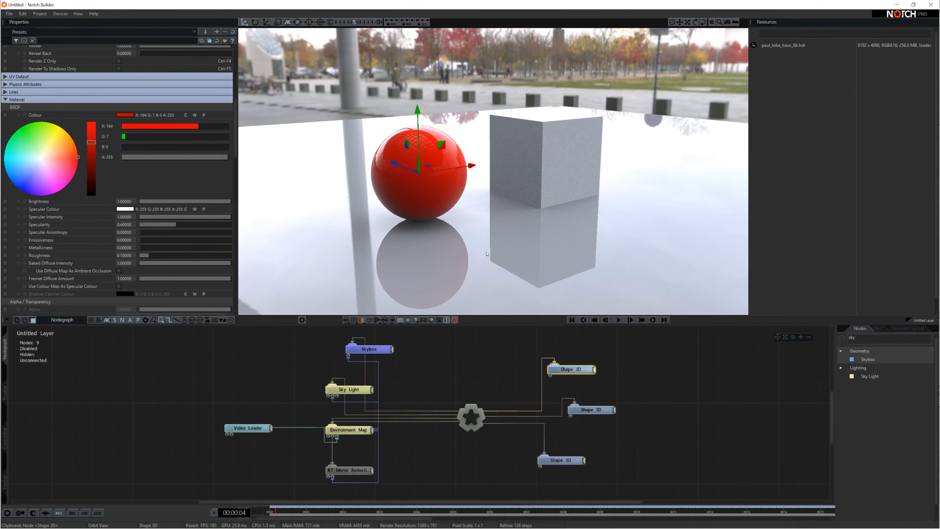
middle_drag(487, 255, 524, 250)
mouse_move(523, 249)
mouse_down()
mouse_move(509, 262)
mouse_move(529, 246)
mouse_up()
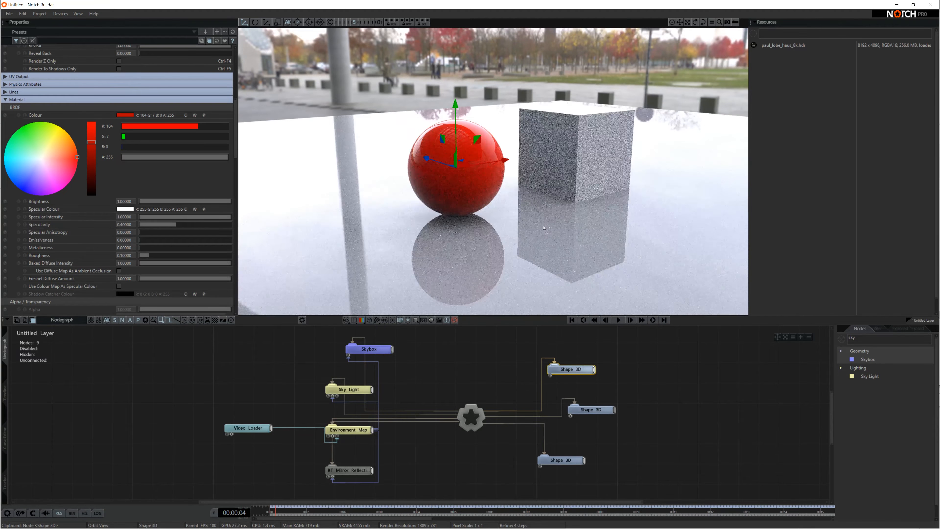
middle_drag(561, 220, 516, 254)
scroll(521, 255, up, 1)
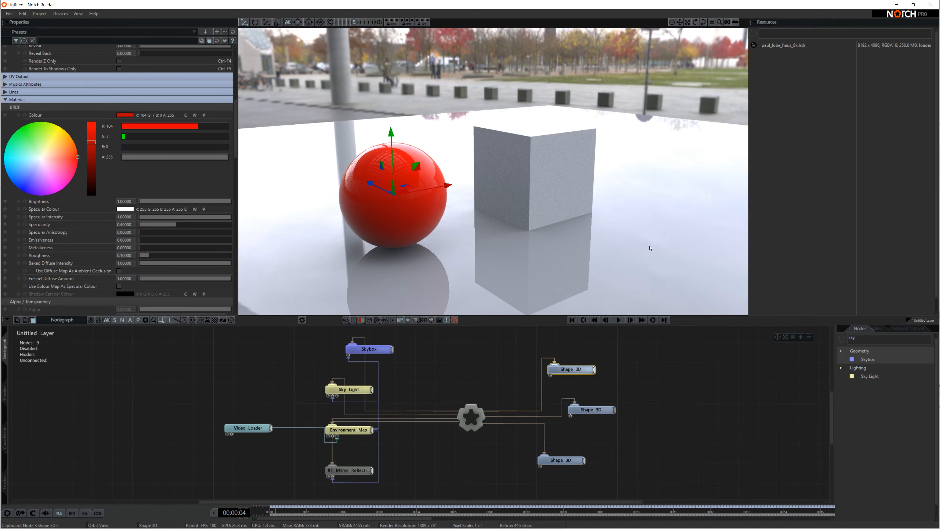
Link the sphere's Shape 3D node to RT Mirror Reflection so only the sphere reflects.
click(625, 392)
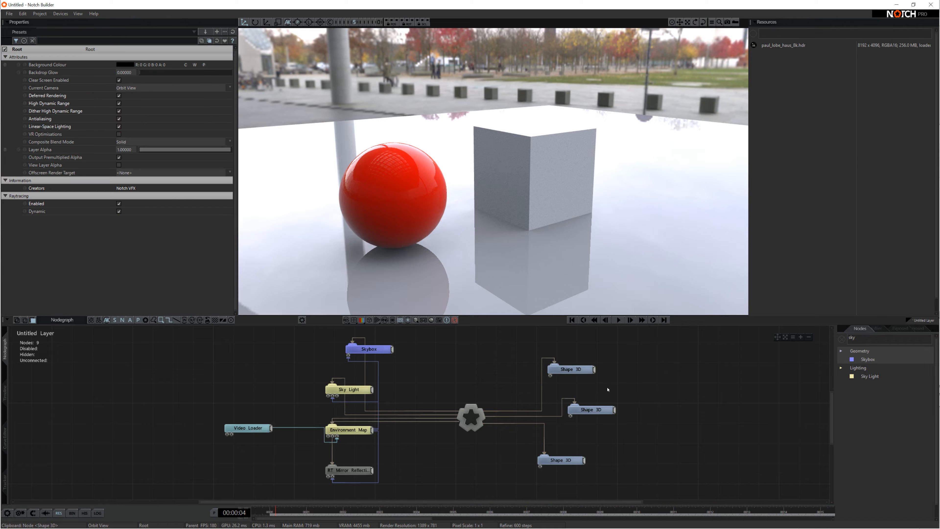
drag(594, 370, 328, 478)
right_drag(384, 215, 491, 229)
Check the mirrored render in the viewport and select the old Nodes search text.
scroll(389, 221, down, 5)
scroll(467, 260, up, 5)
scroll(539, 262, up, 2)
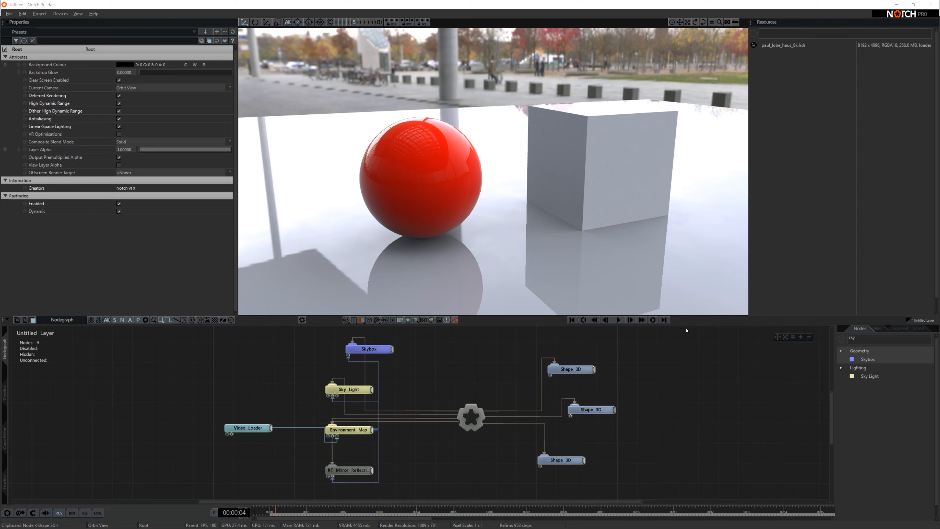
double_click(869, 341)
Search 'rt denoi', add an RT Denoiser node and connect it to the Root node.
text(rt denoise)
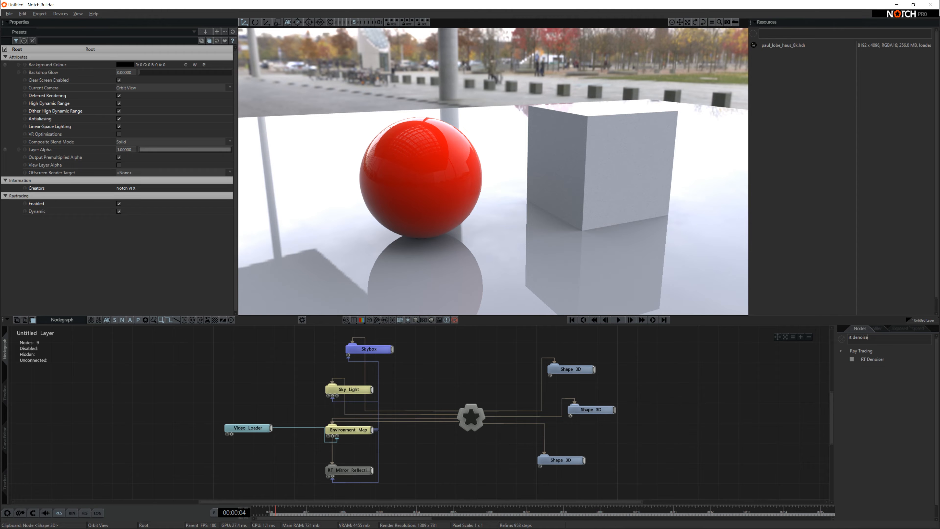
drag(870, 359, 448, 364)
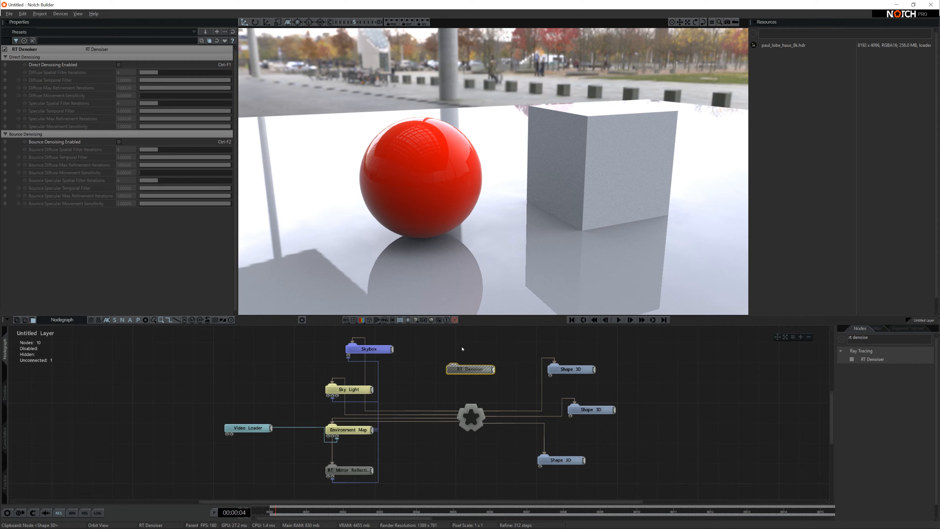
double_click(474, 373)
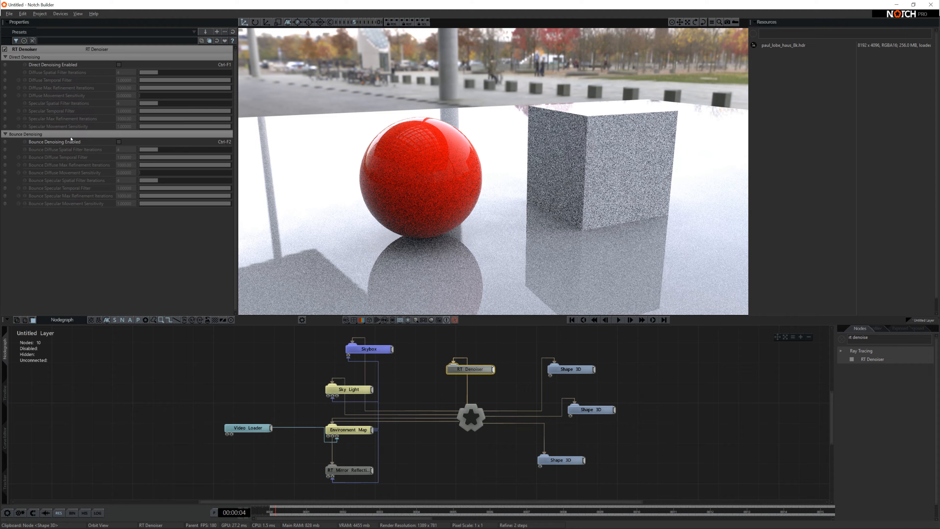
Enable Direct and Bounce Denoising, then orbit around the sphere and cube to inspect the reflections.
click(119, 65)
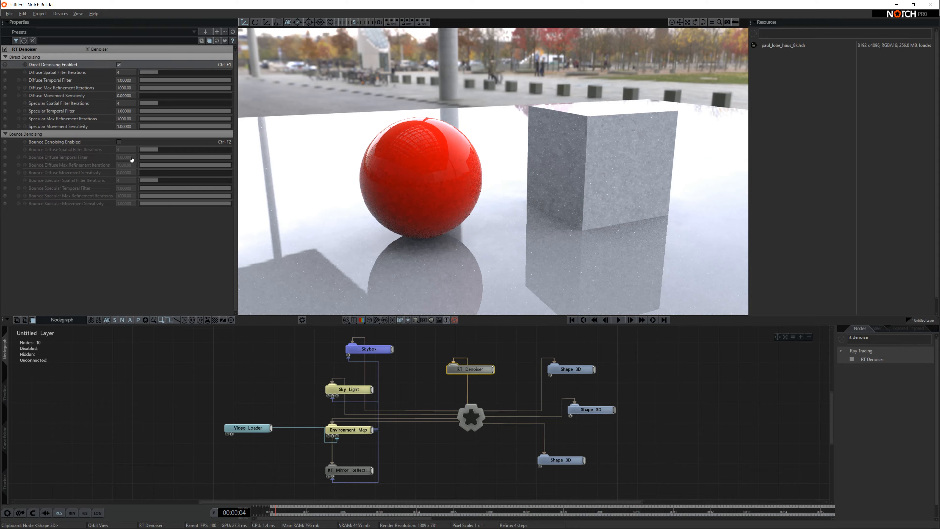
click(118, 142)
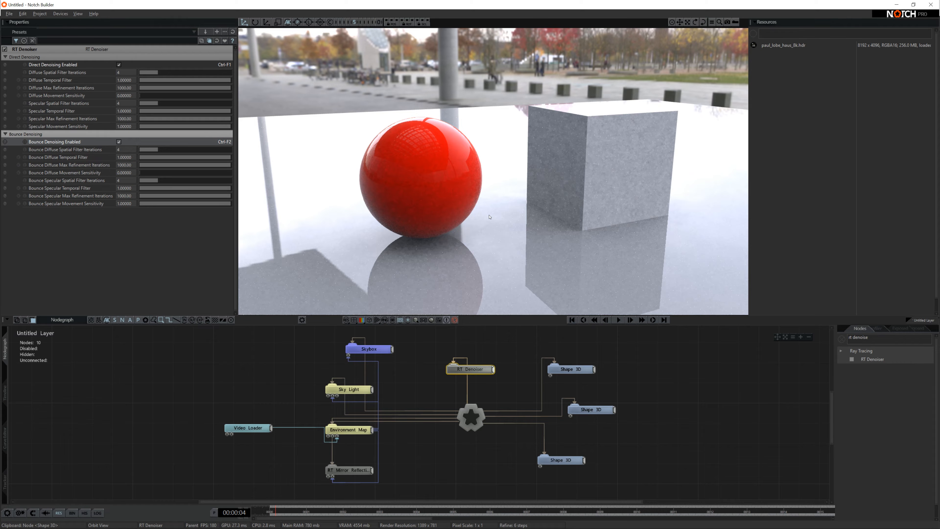
drag(489, 217, 427, 213)
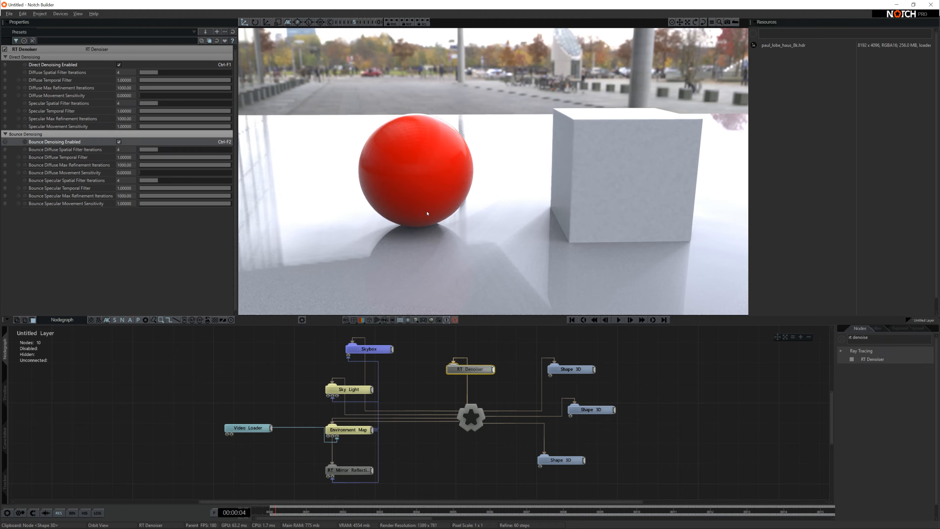
drag(427, 214, 453, 214)
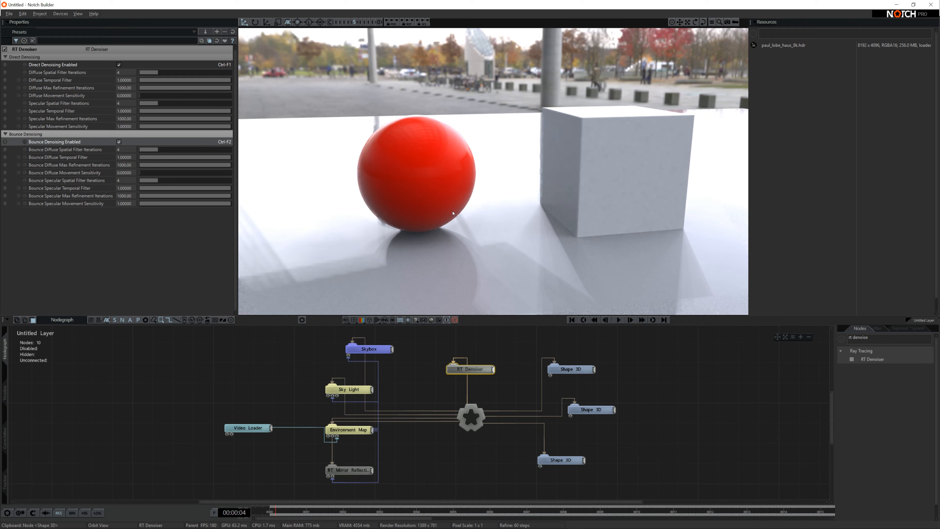
drag(453, 213, 492, 213)
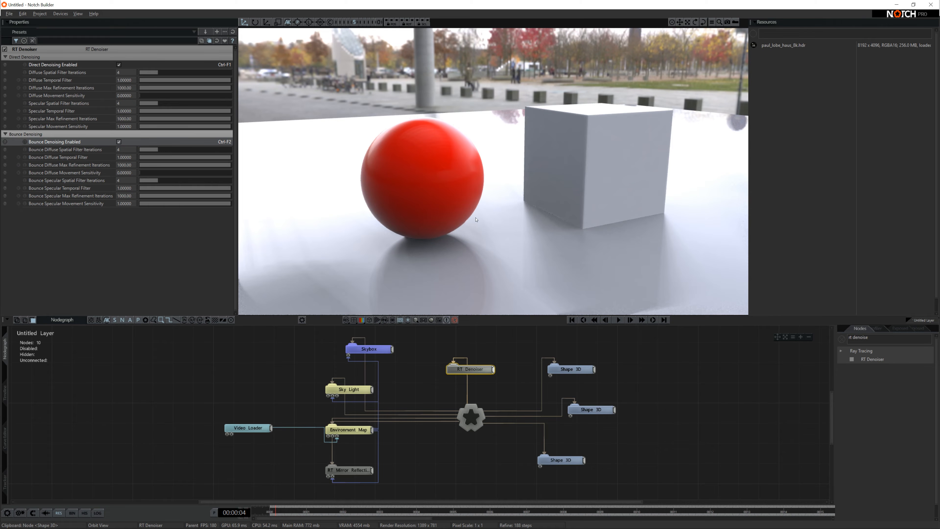
drag(464, 222, 600, 223)
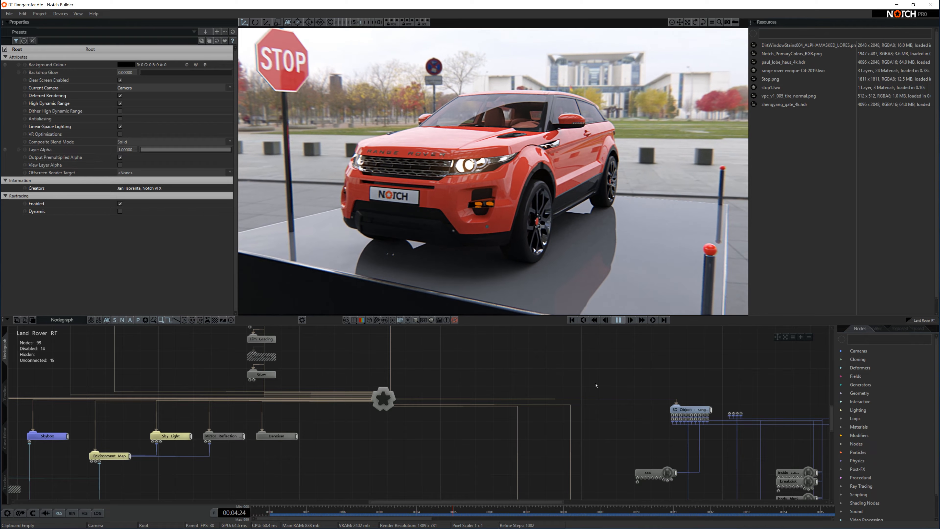
With the Sky Light selected and the animation playing, raise Raytraced Samples from 1 to 3.
click(311, 400)
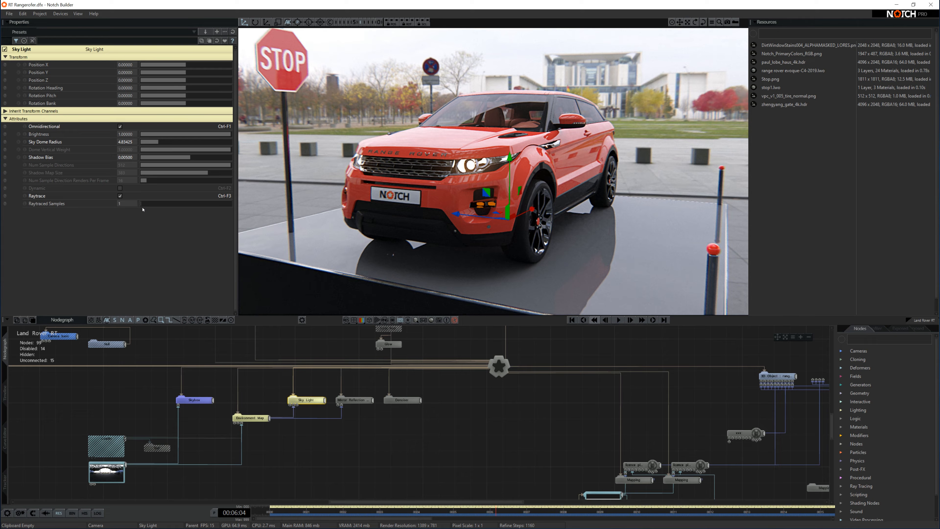
key(space)
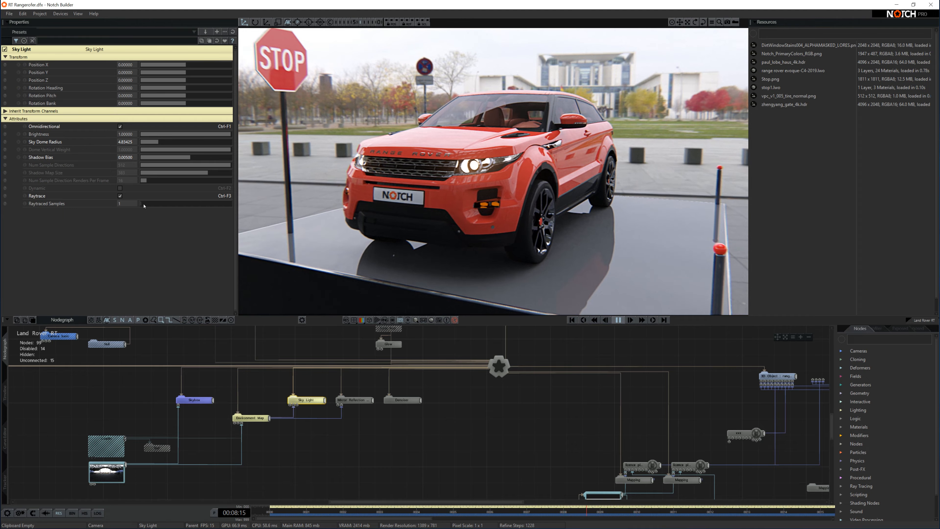
drag(144, 206, 165, 205)
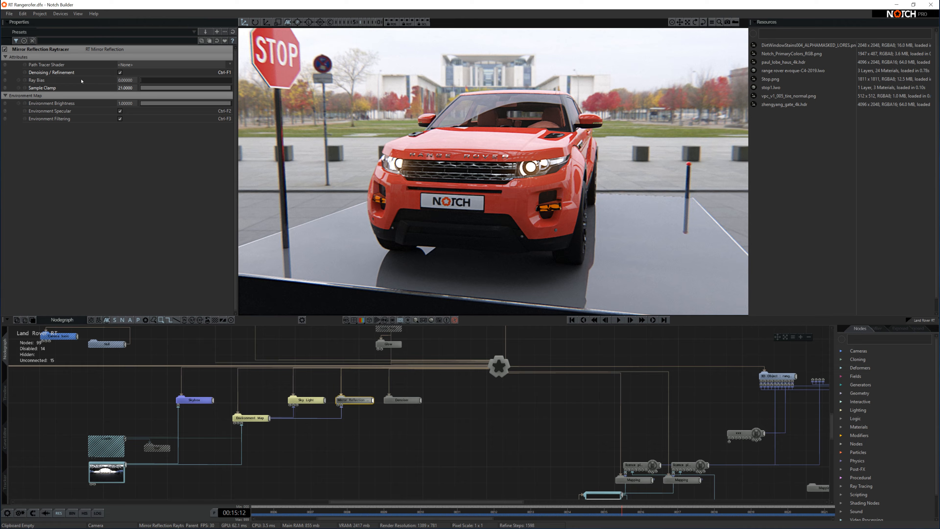
Toggle the mirror reflection's denoising off and on twice to compare, leaving it enabled.
click(120, 73)
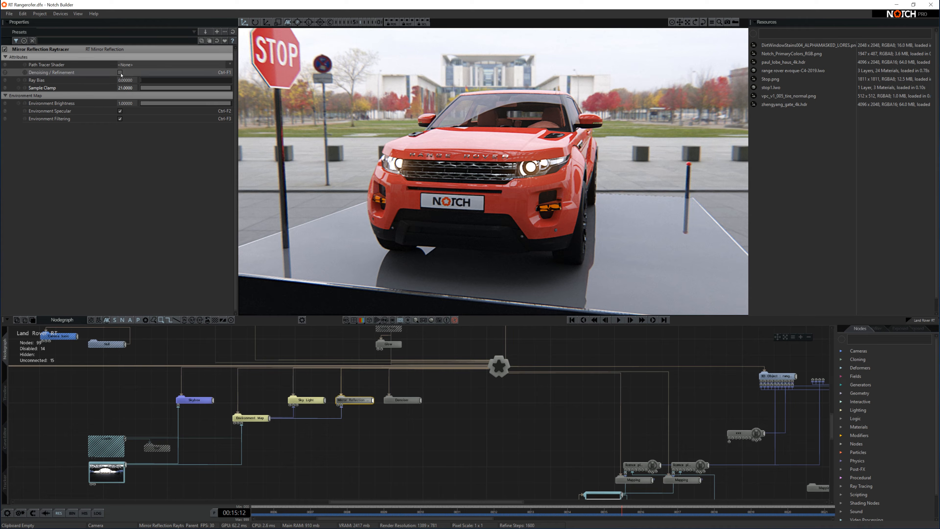
click(121, 73)
click(121, 72)
click(120, 72)
Set Sample Clamp to 1 to compare, then restore it to 21.
drag(152, 88, 145, 88)
click(132, 89)
text(10081)
key(Return)
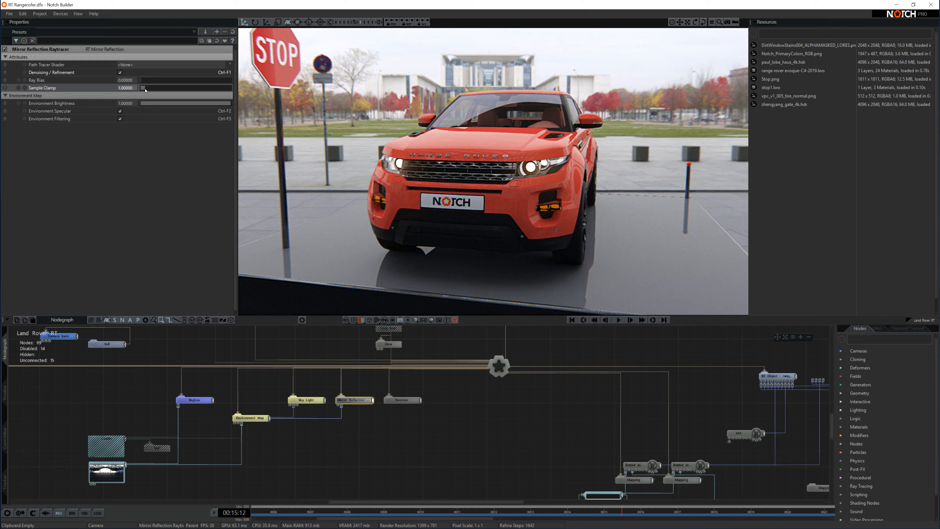
drag(146, 90, 305, 93)
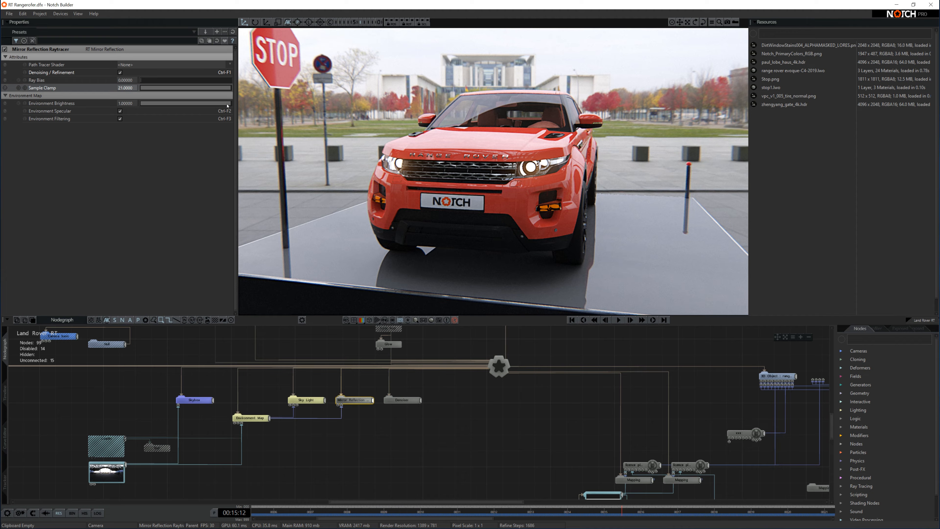
Drop Environment Brightness to 0, then reset it to its default of 1.
drag(225, 105, 99, 108)
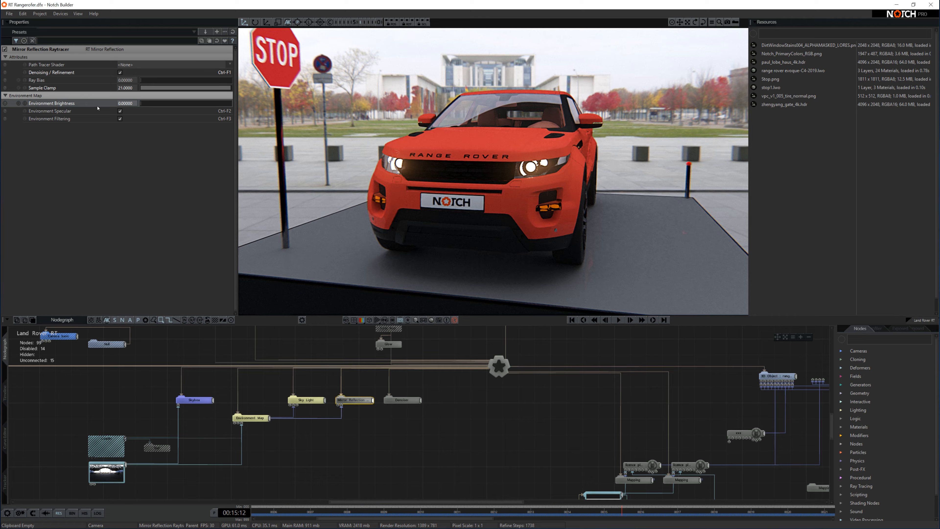
drag(146, 106, 230, 106)
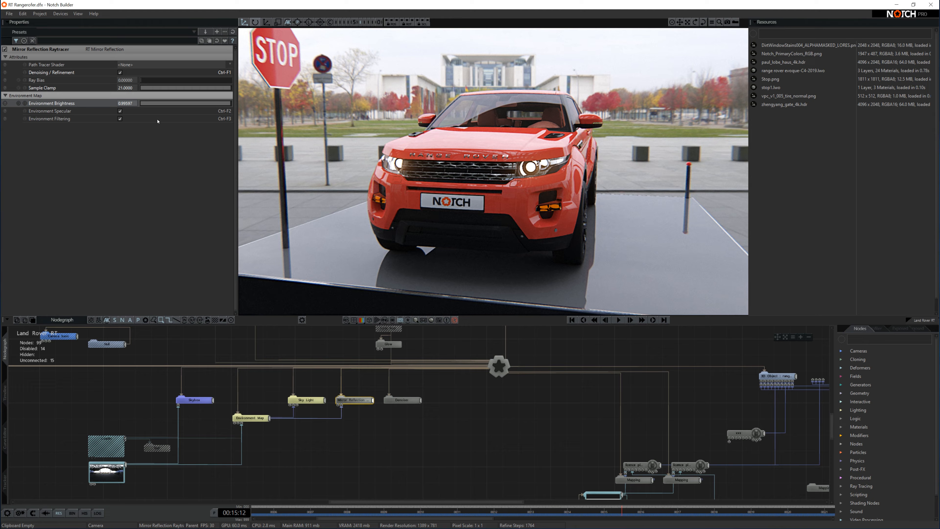
right_click(126, 104)
Compare Environment Specular off and on, leaving it on, and turn Environment Filtering off.
click(120, 111)
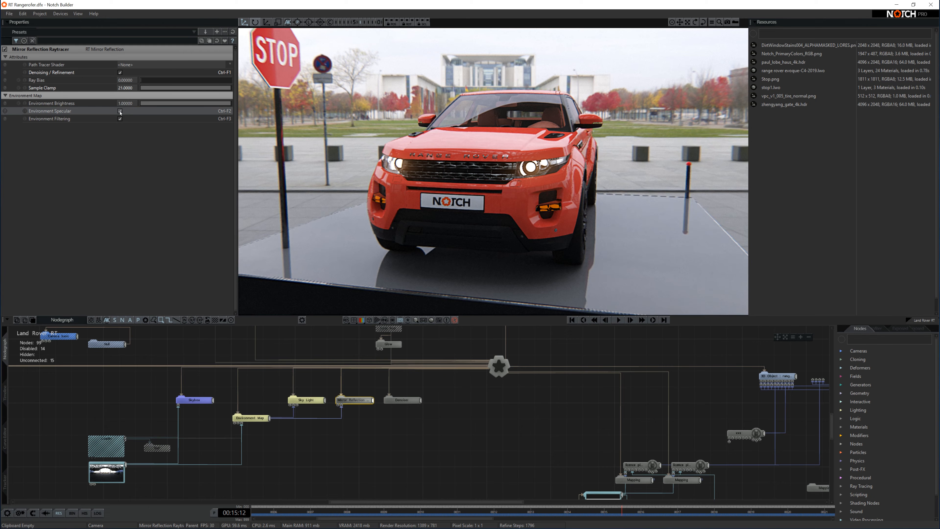
click(120, 111)
click(120, 111)
click(120, 119)
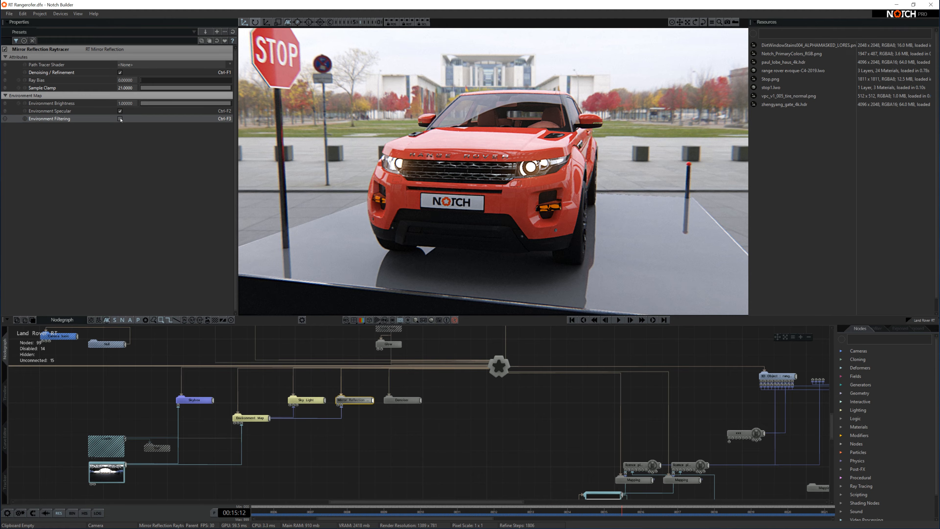
click(402, 400)
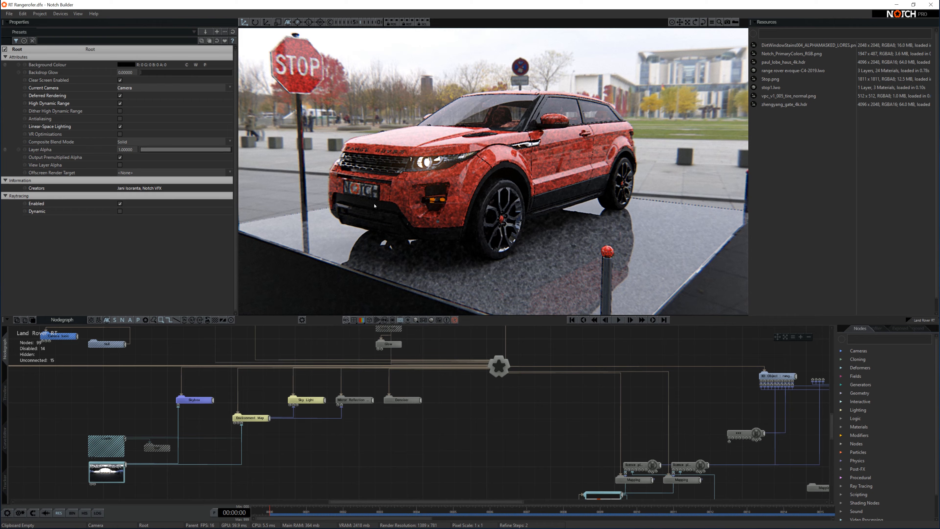
Play until the render refines, pause at 00:05:22, and pan the graph to the Skybox and Denoiser nodes.
click(619, 320)
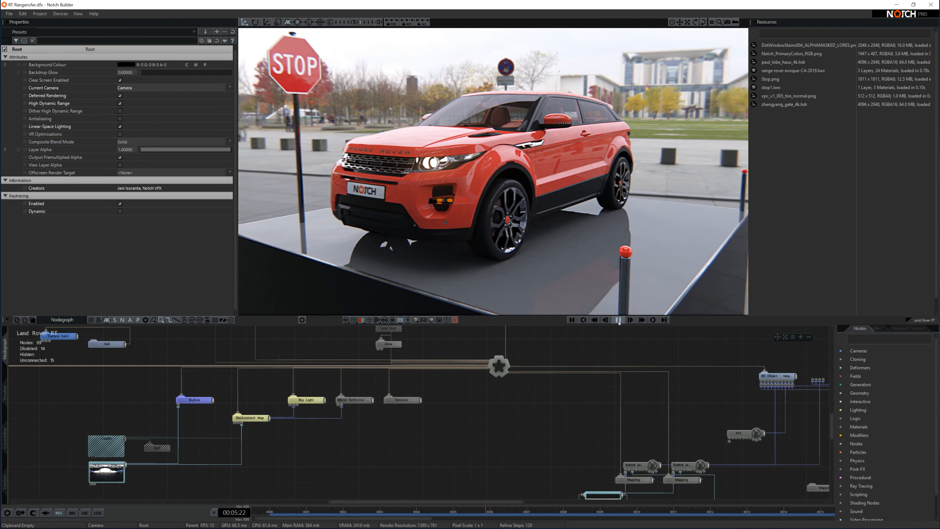
click(618, 319)
middle_drag(404, 436, 499, 428)
scroll(500, 403, up, 4)
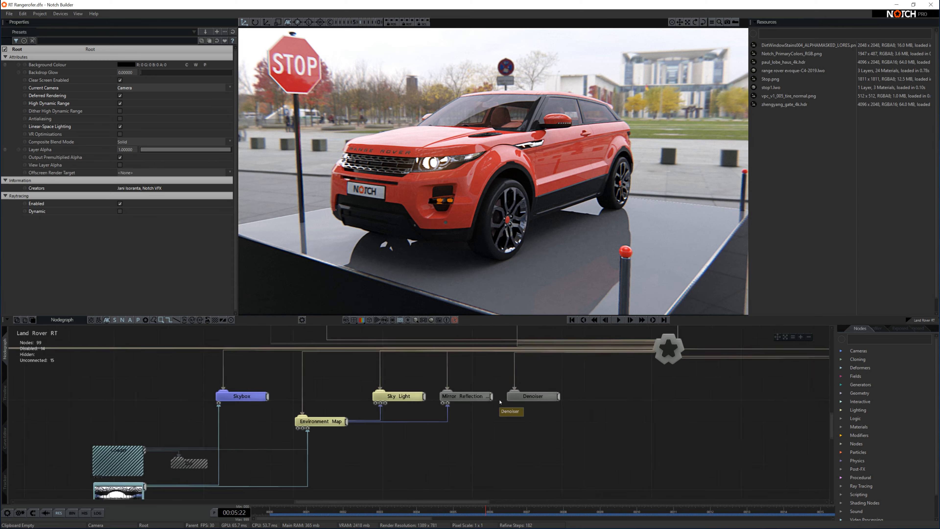
middle_drag(581, 412, 518, 448)
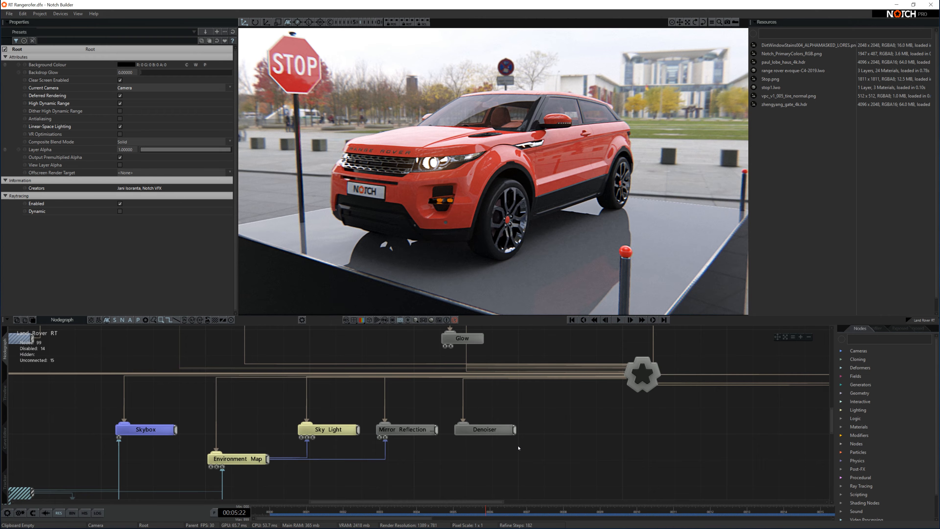
scroll(519, 448, down, 5)
mouse_move(530, 451)
middle_down()
mouse_move(523, 482)
mouse_move(542, 461)
middle_up()
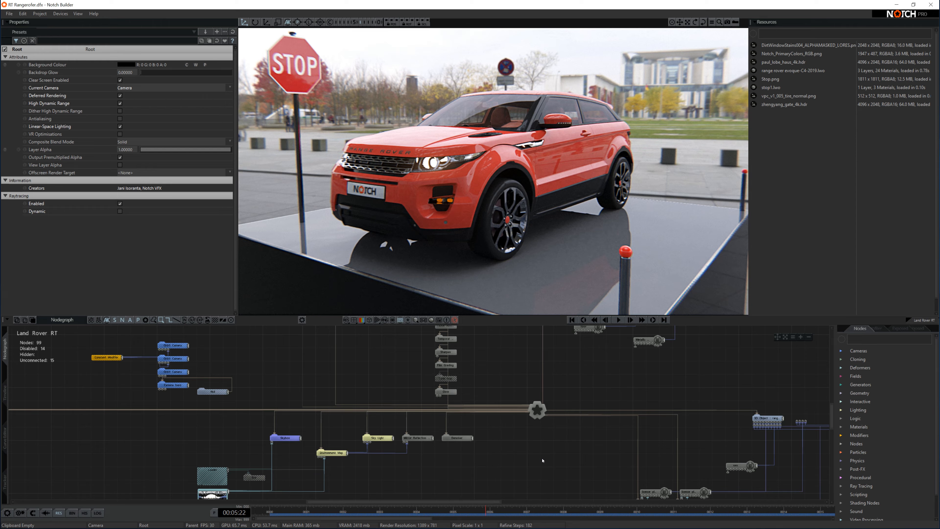
Turn bounce and direct denoising off, re-enable direct denoising with Ctrl+F1, and restart the animation.
click(457, 438)
scroll(462, 452, up, 2)
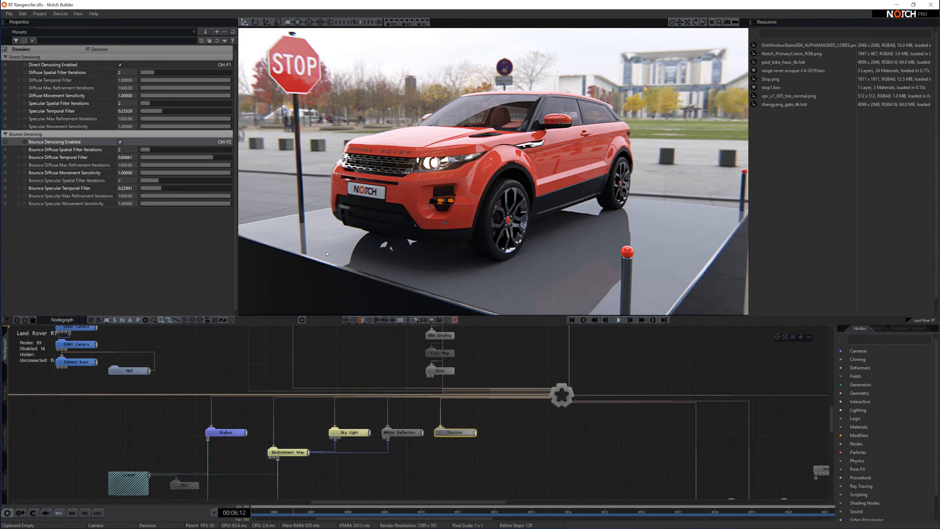
click(119, 142)
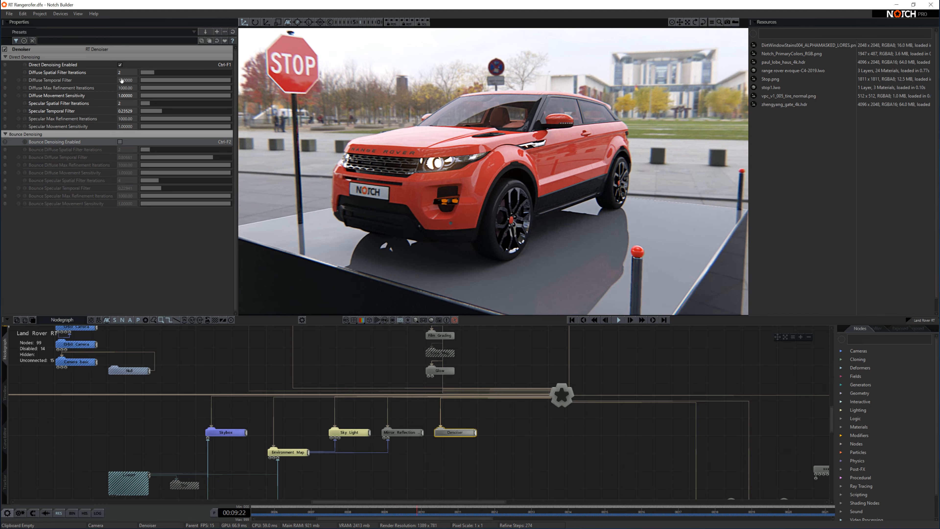
click(119, 64)
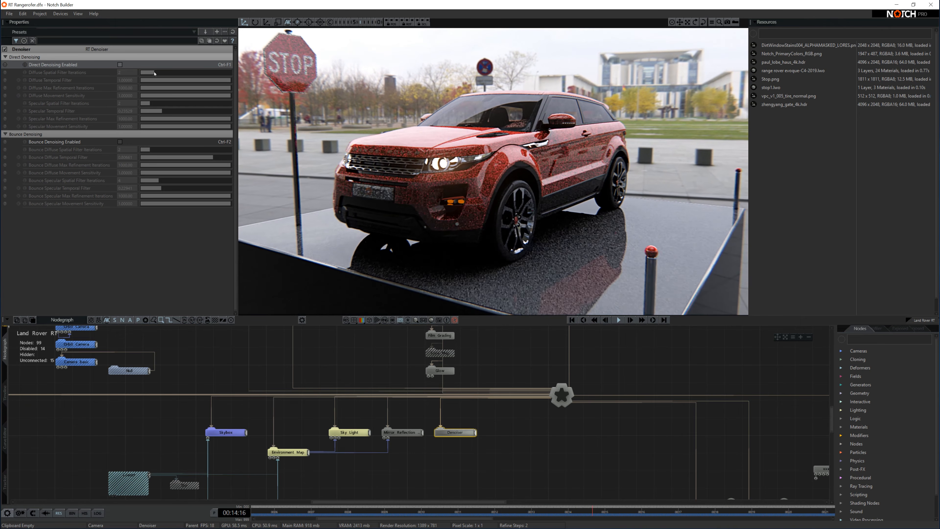
key(ctrl+F1)
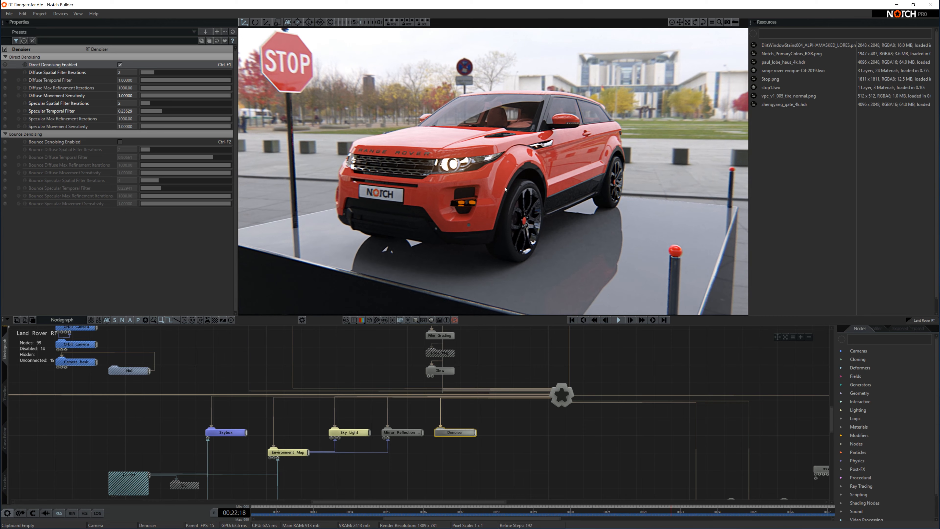
click(571, 320)
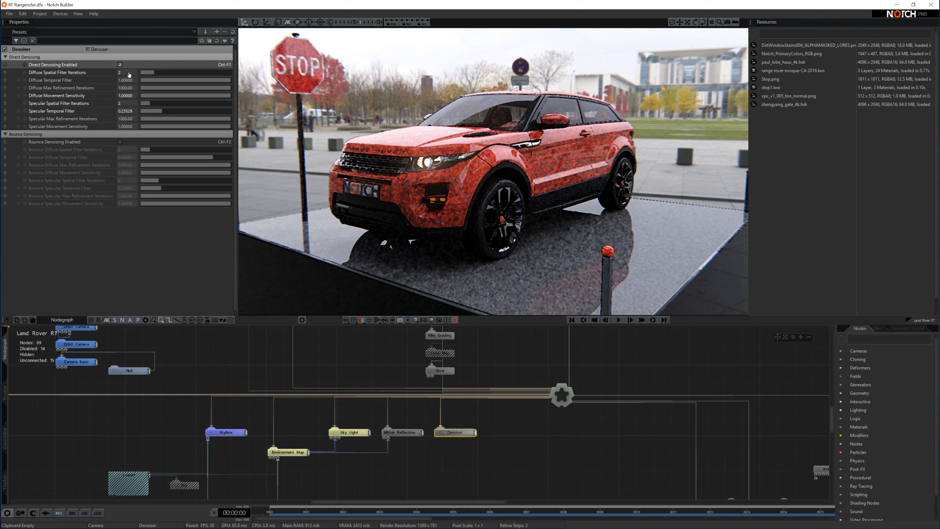
Try Diffuse Spatial Filter Iterations at 20, 0, 2 and 6 during playback, ending at 2.
drag(166, 75, 279, 88)
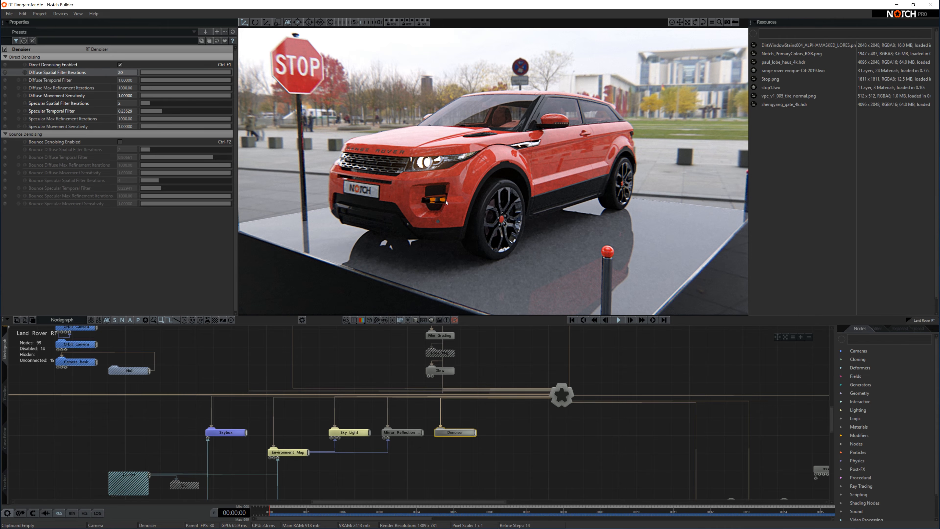
key(space)
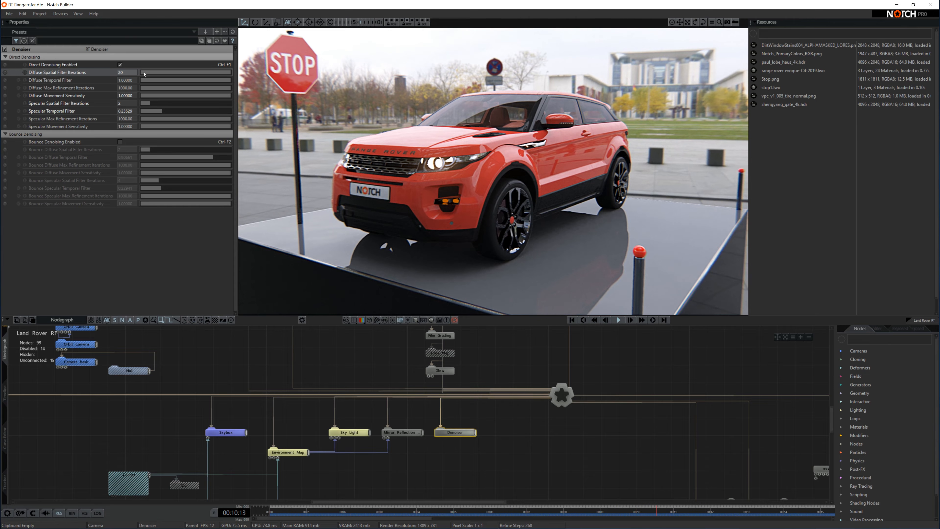
drag(145, 73, 143, 74)
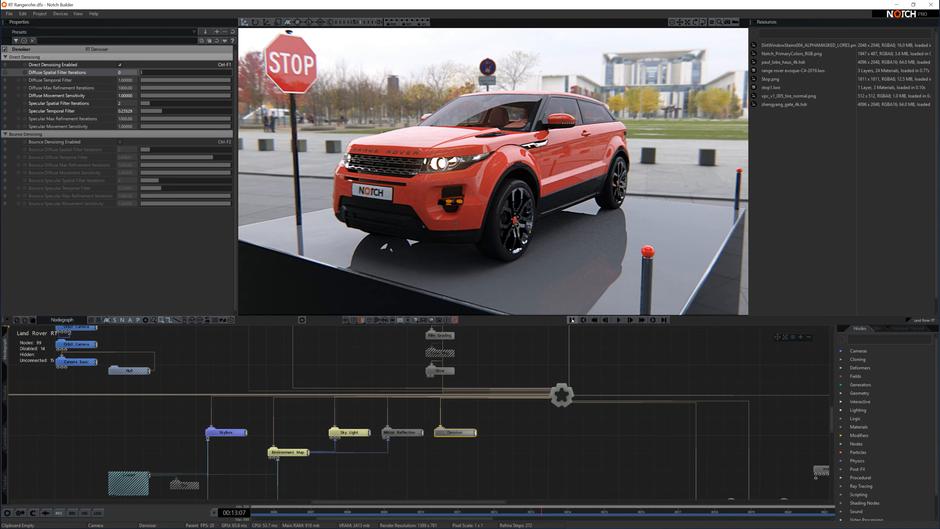
click(572, 320)
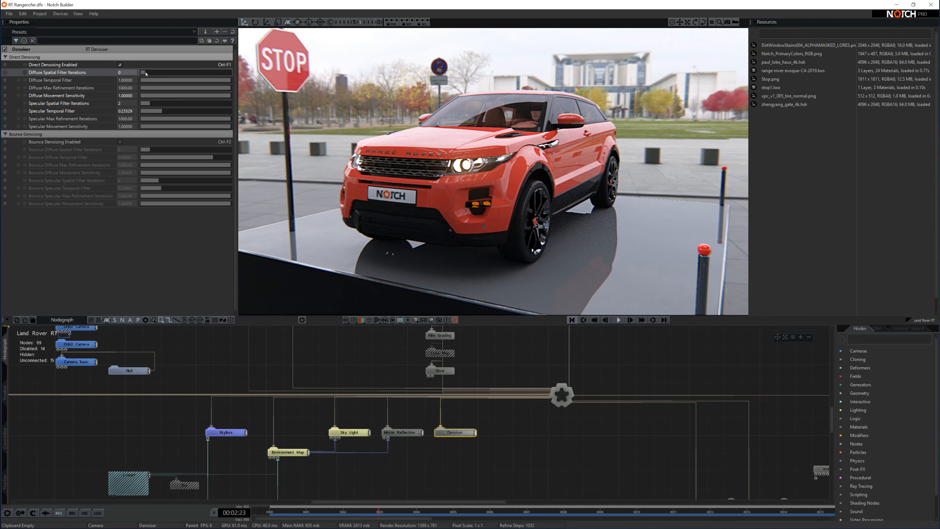
drag(149, 74, 154, 73)
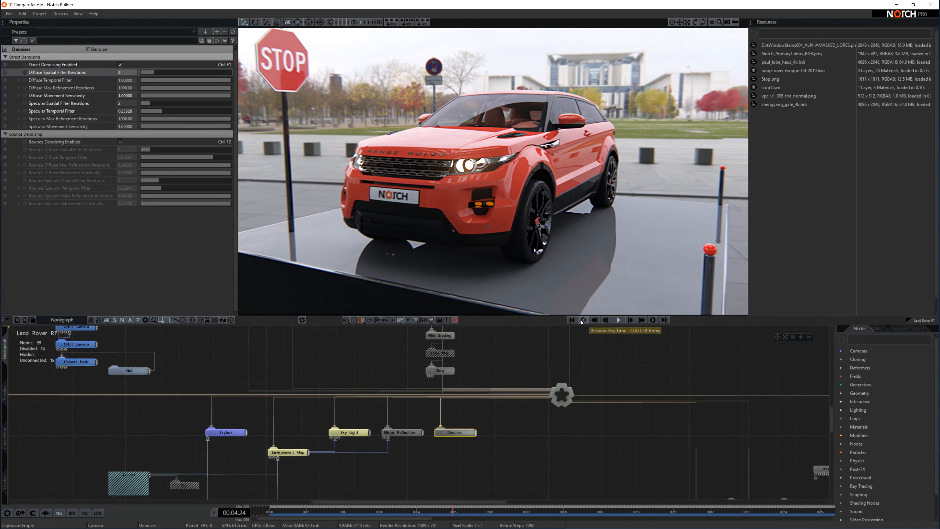
click(574, 320)
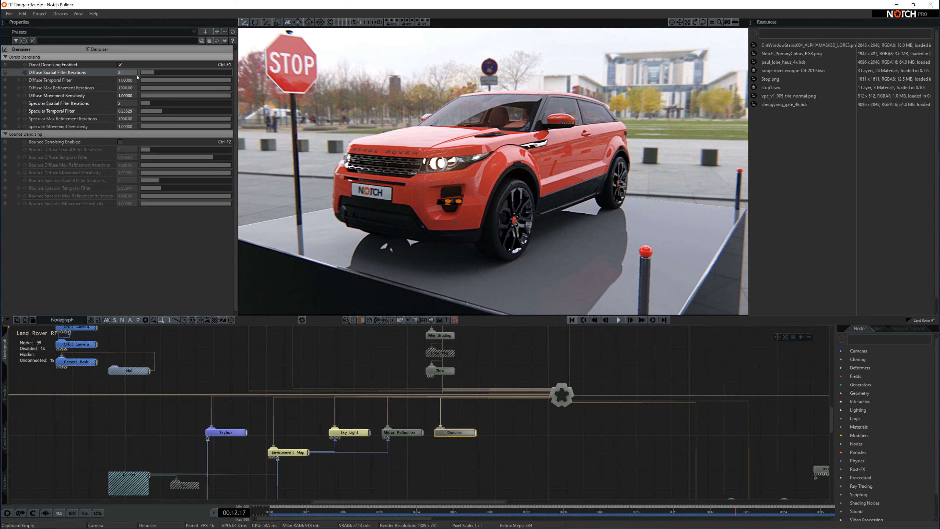
mouse_move(160, 73)
mouse_down()
mouse_move(170, 73)
mouse_move(161, 73)
mouse_up()
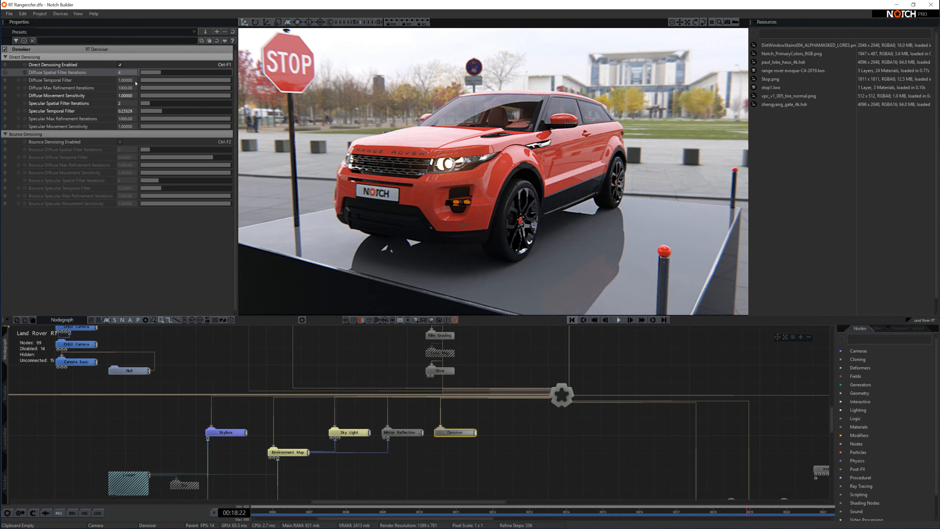
drag(161, 73, 130, 83)
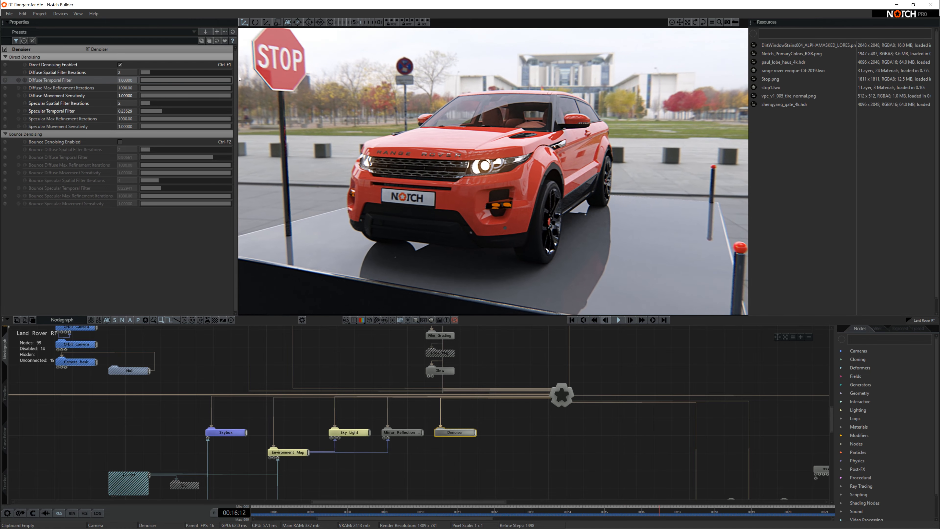
Restore Diffuse Temporal Filter to 1.0, try Specular Spatial Iterations 20, 0, 2, and raise Specular Temporal Filter.
click(149, 80)
drag(149, 80, 273, 82)
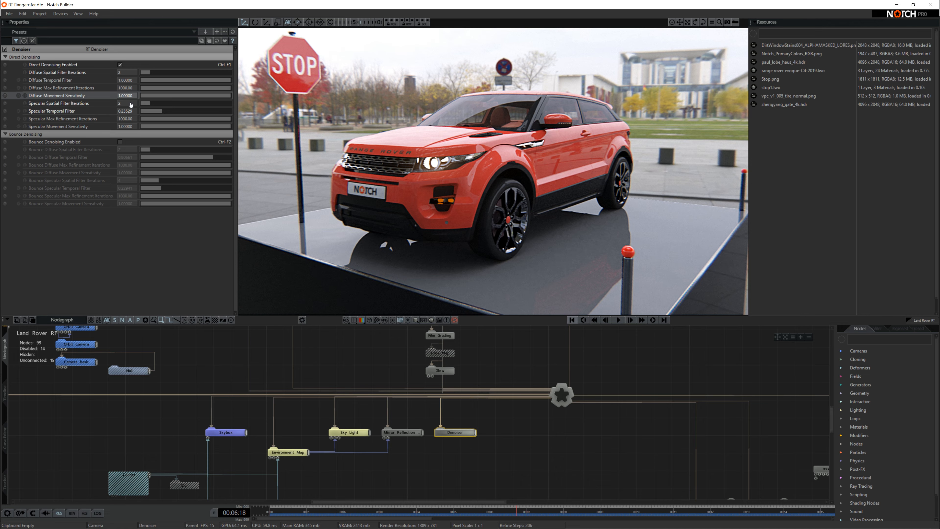
drag(152, 103, 231, 104)
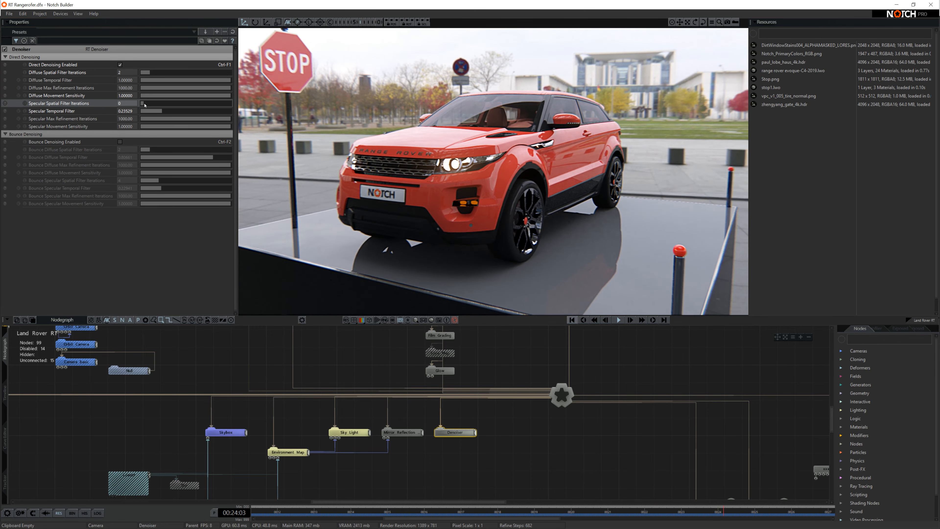
drag(222, 104, 150, 104)
click(150, 104)
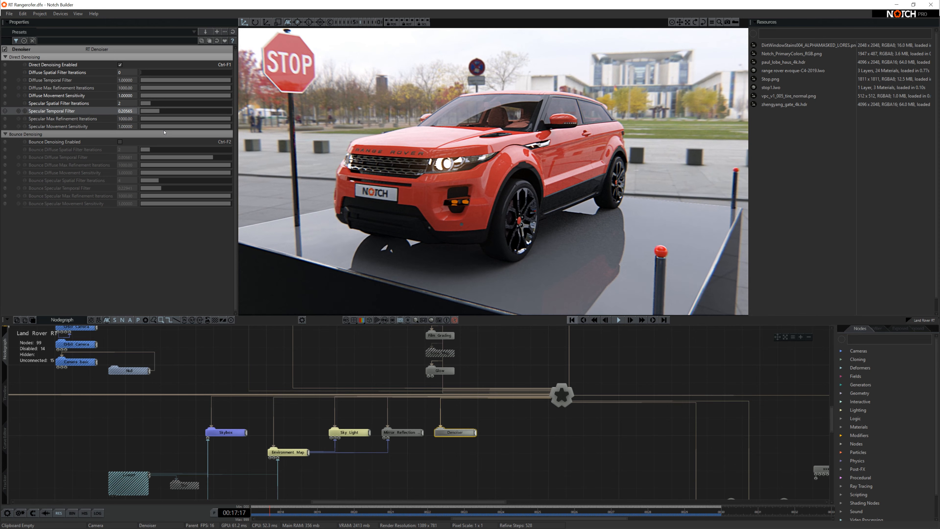
mouse_move(159, 111)
mouse_down()
mouse_move(236, 110)
mouse_move(171, 114)
mouse_up()
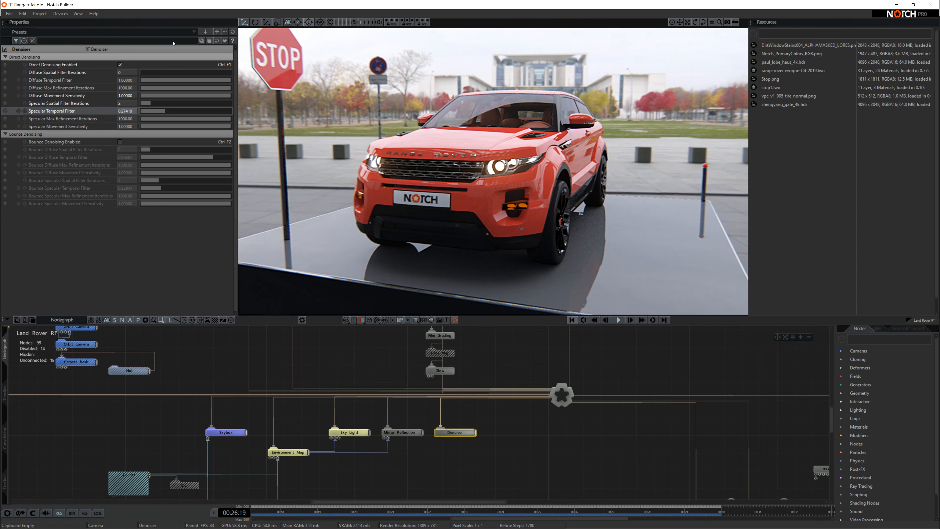
Choose Motion A from the RT Denoiser's Presets dropdown and apply it.
click(193, 33)
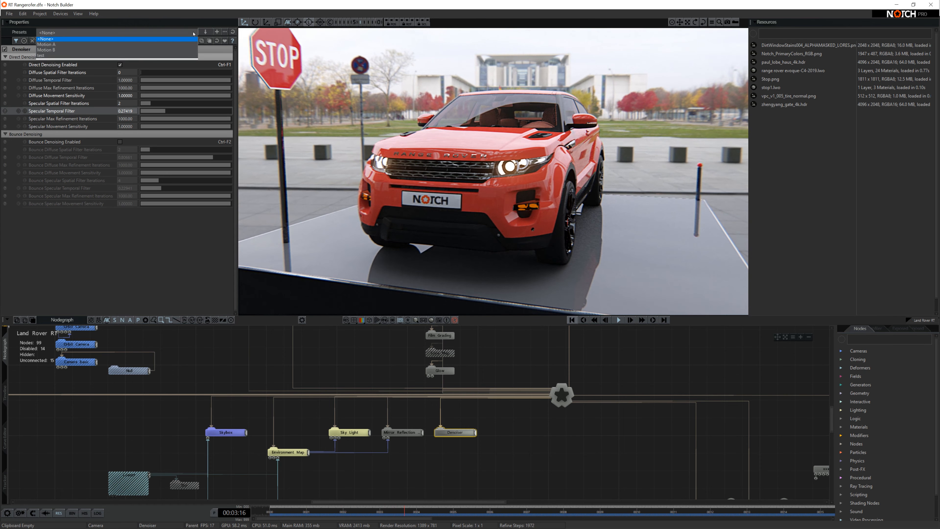
click(69, 47)
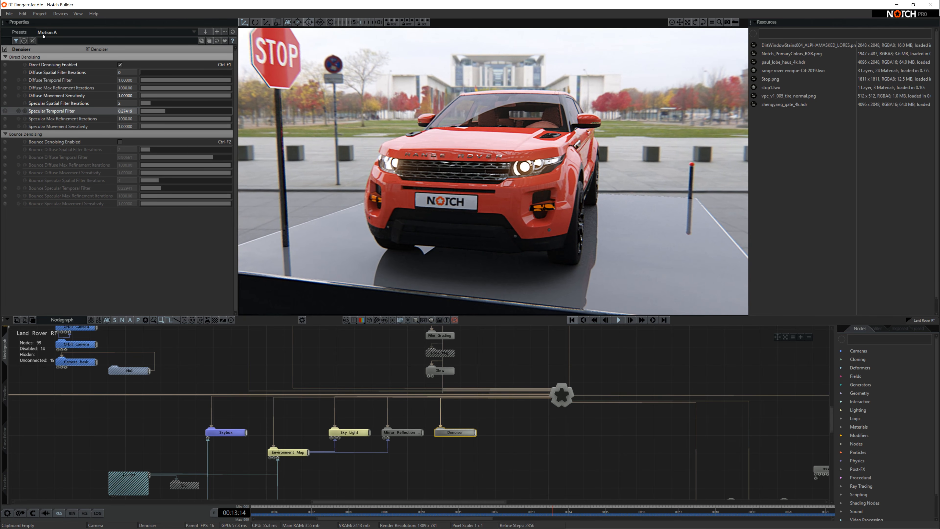
click(205, 33)
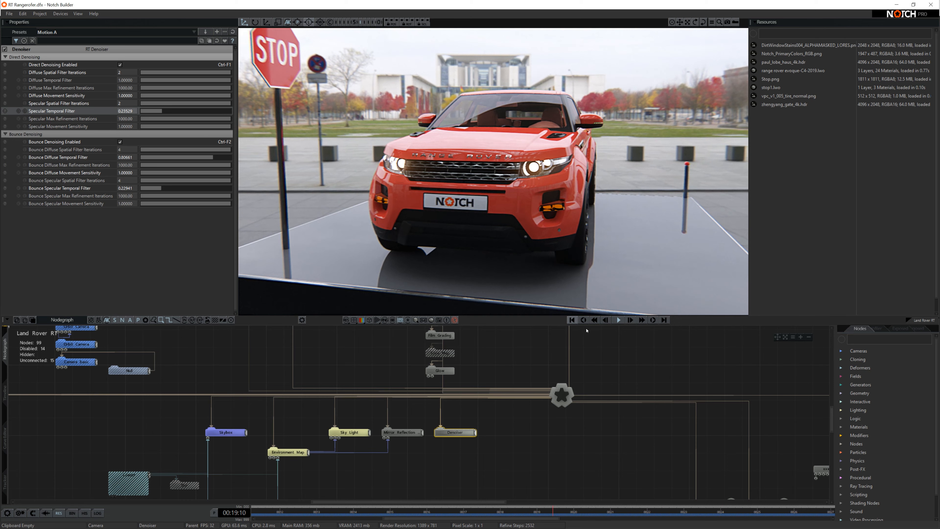
Rewind the animation and compare Bounce Diffuse Spatial Filter Iterations at 0 and 4, entering 4.
click(573, 320)
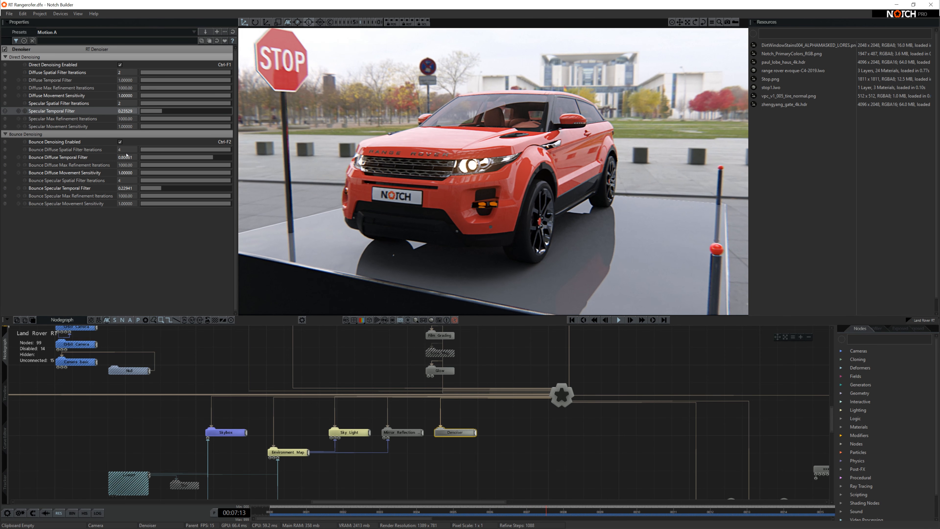
drag(179, 152, 153, 151)
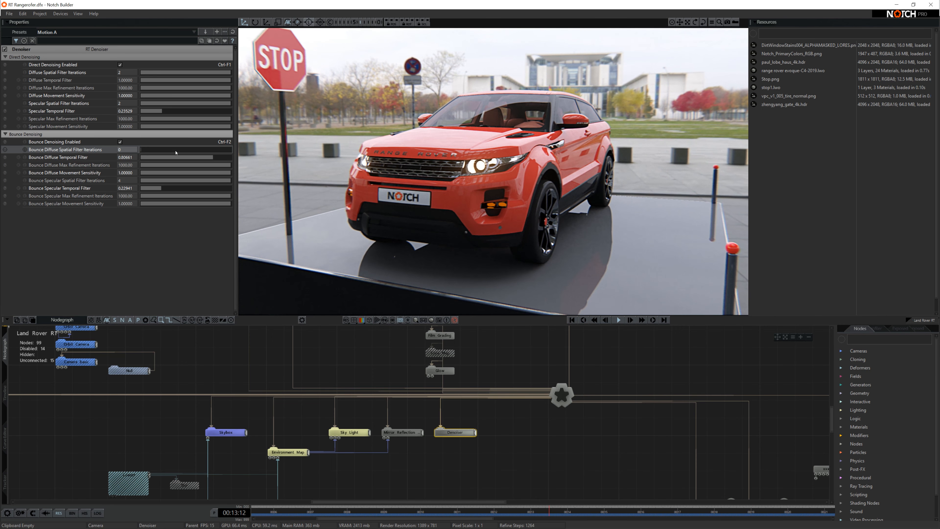
drag(176, 152, 225, 152)
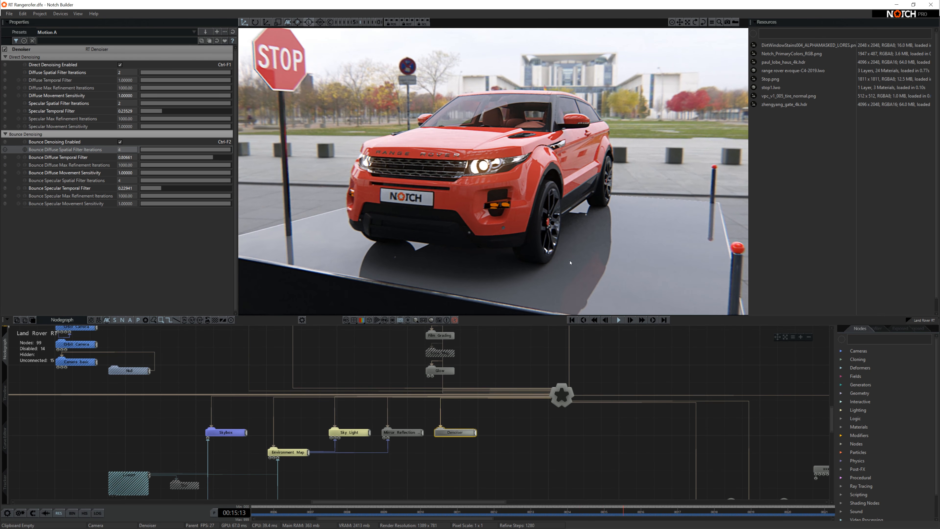
click(140, 153)
click(129, 150)
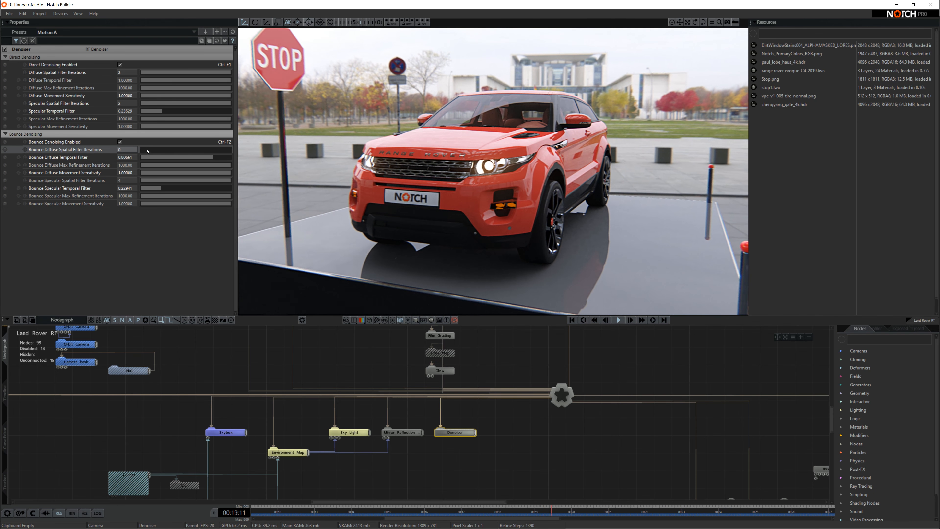
text(4)
key(Return)
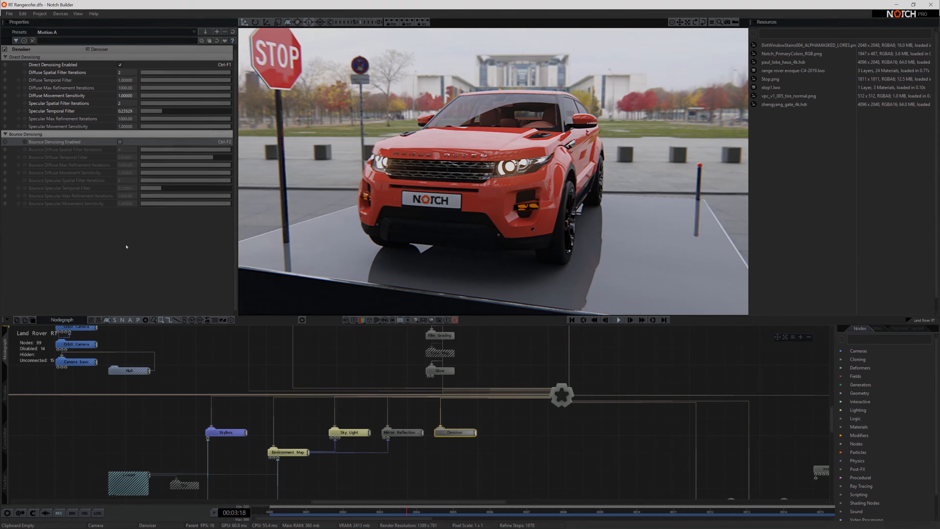